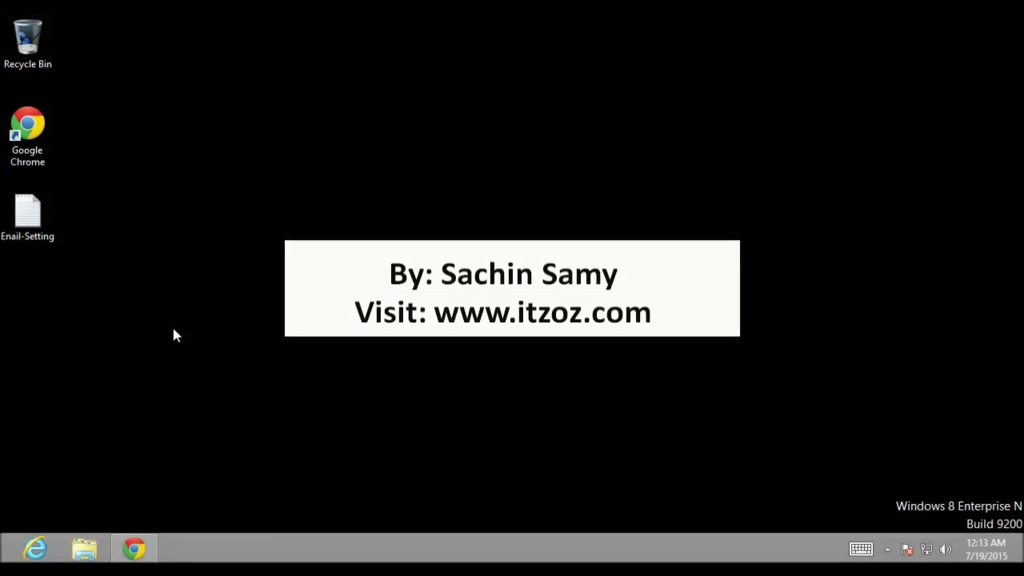
- Switch to Chrome and check which account is logged in to the GoDaddy Workspace webmail
left_click(133, 550)
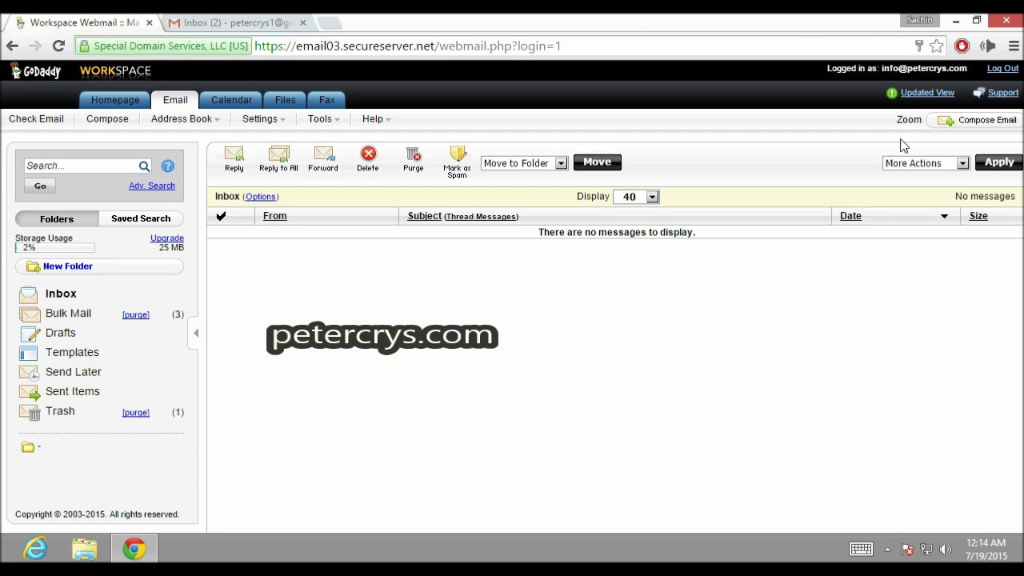
left_click_drag(968, 69, 880, 72)
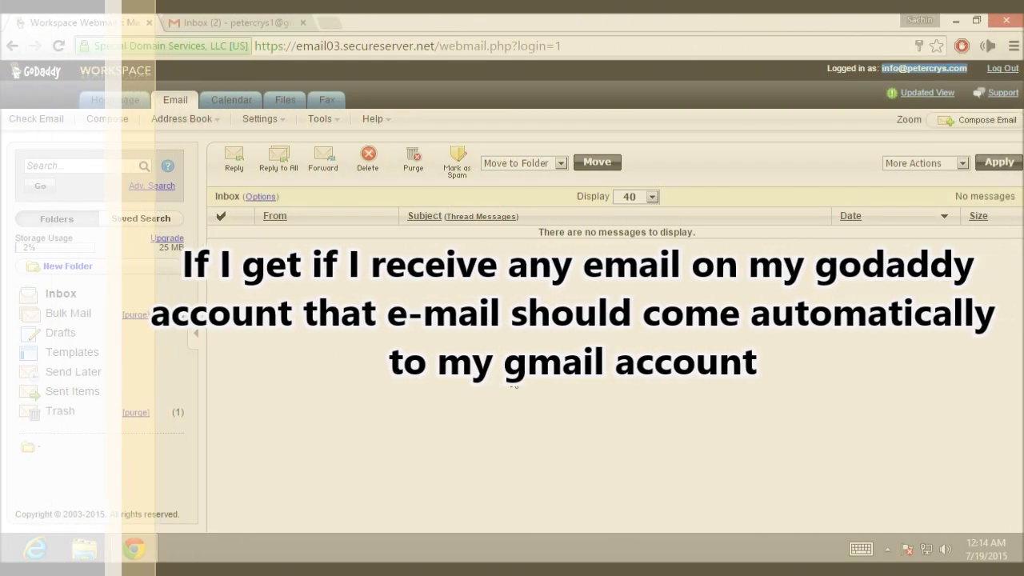
left_click(514, 386)
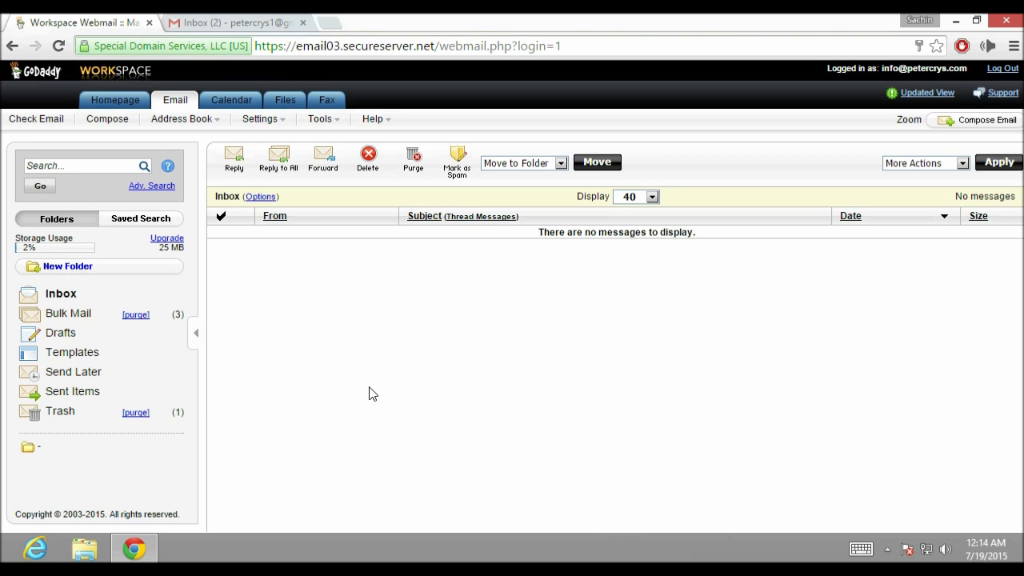
- Open the webmail's Email Setup Center, examine the incoming POP3 and outgoing SMTP server settings, and close the page
left_click(327, 121)
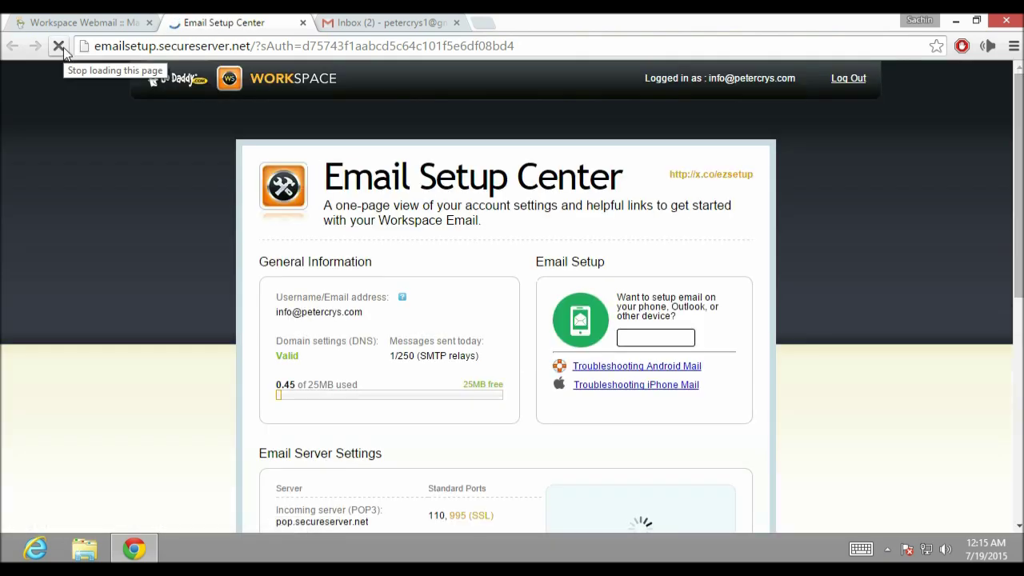
scroll(113, 224, "down", 1)
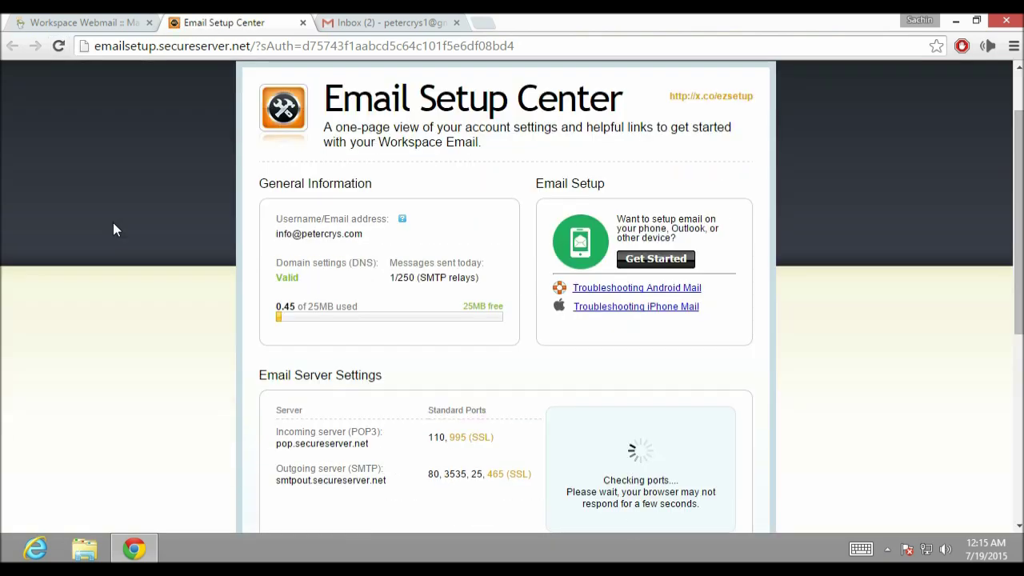
scroll(248, 252, "down", 1)
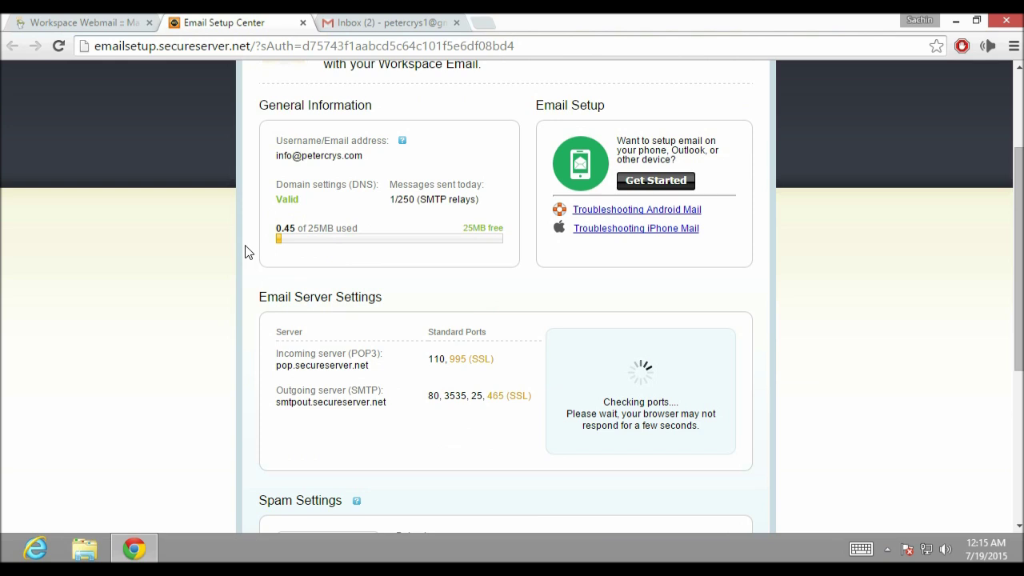
scroll(247, 251, "down", 1)
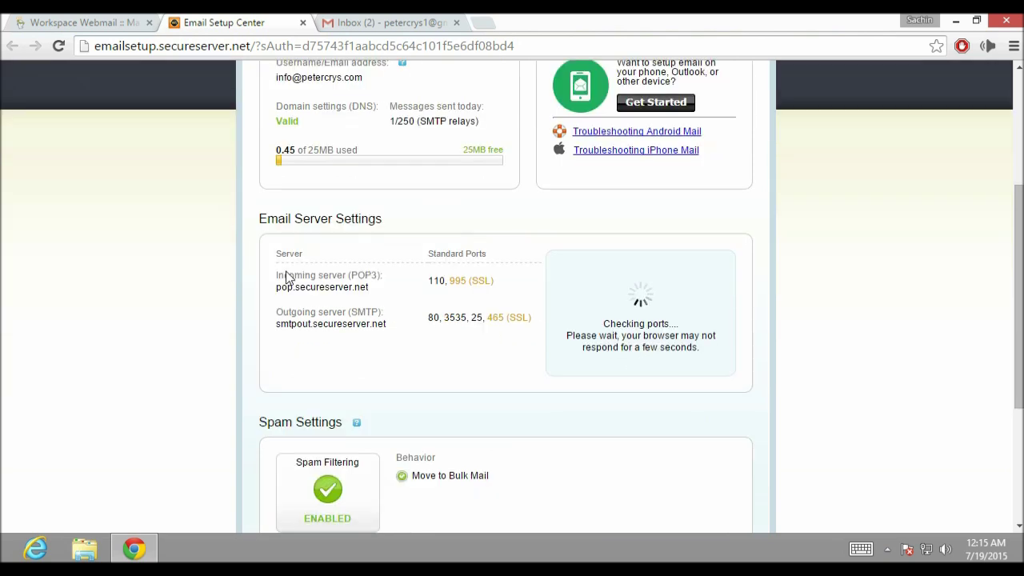
double_click(327, 286)
left_click(317, 311)
left_click_drag(295, 318, 354, 347)
left_click(424, 347)
scroll(376, 142, "up", 1)
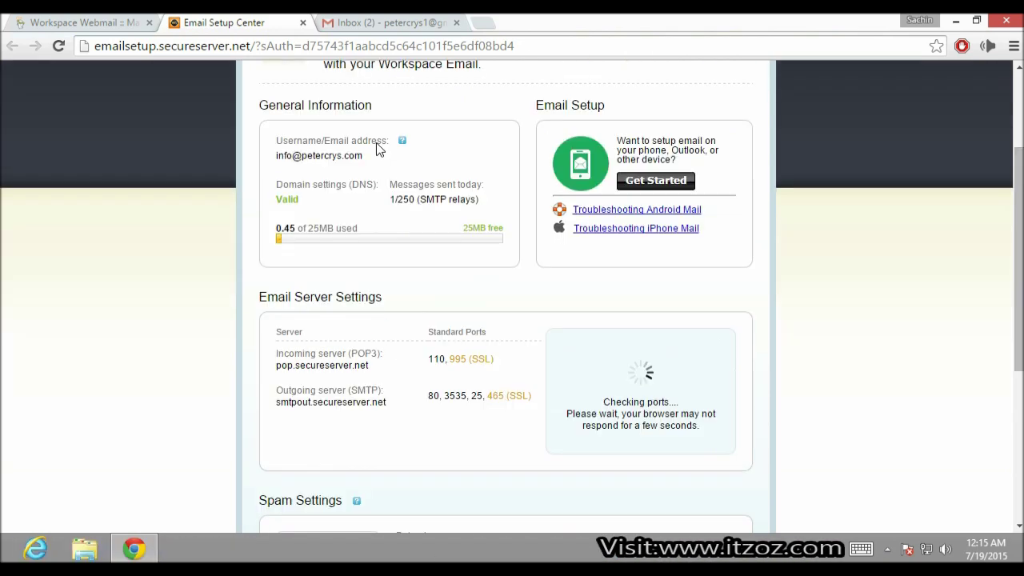
left_click(303, 23)
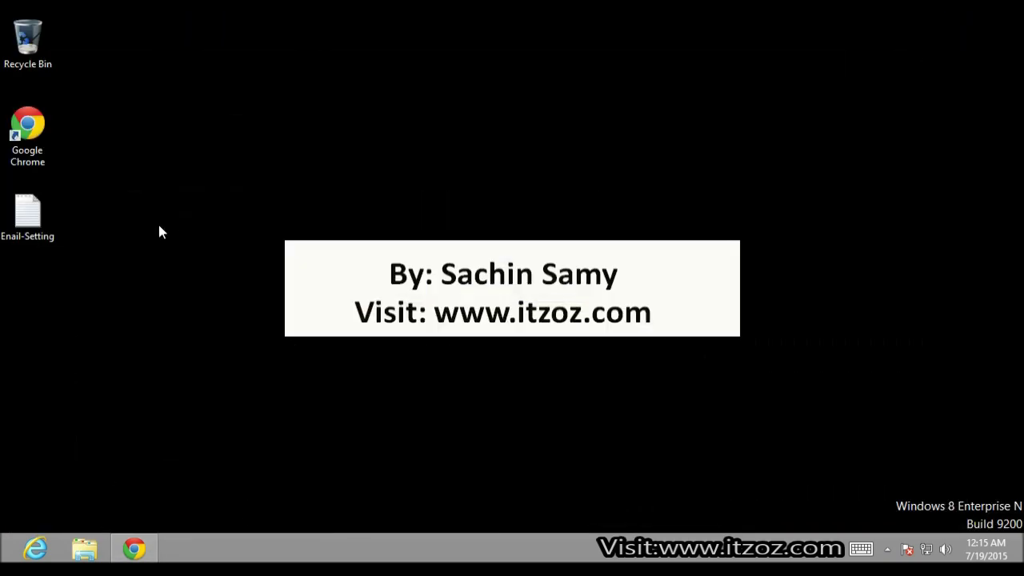
- Open the Enail-Setting note from the desktop and review its username, password, POP3 and SMTP servers, and port entries
double_click(34, 218)
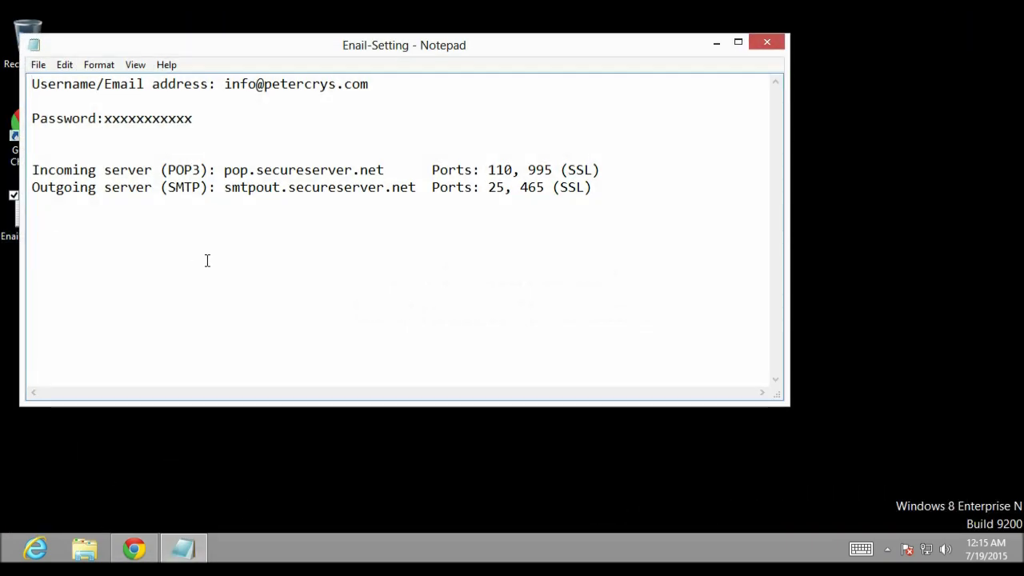
left_click_drag(226, 84, 352, 105)
left_click(386, 118)
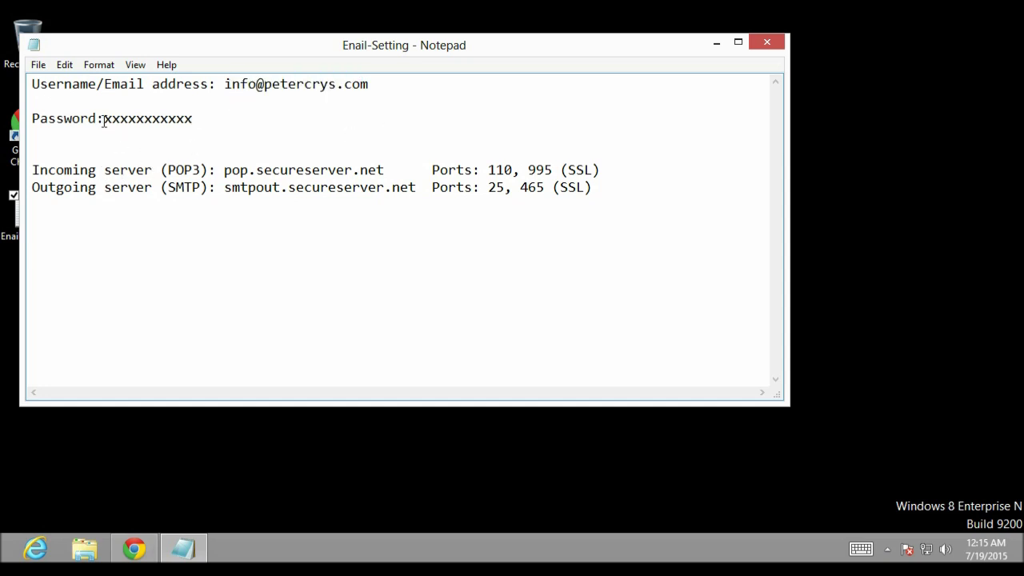
left_click_drag(105, 123, 254, 131)
left_click(225, 170)
left_click_drag(161, 169, 247, 172)
left_click_drag(162, 190, 216, 207)
left_click(272, 244)
left_click_drag(491, 168, 599, 171)
left_click_drag(489, 189, 600, 196)
left_click(538, 268)
- Switch to Gmail in Chrome and start a new message addressed to the GoDaddy webmail account
left_click(135, 549)
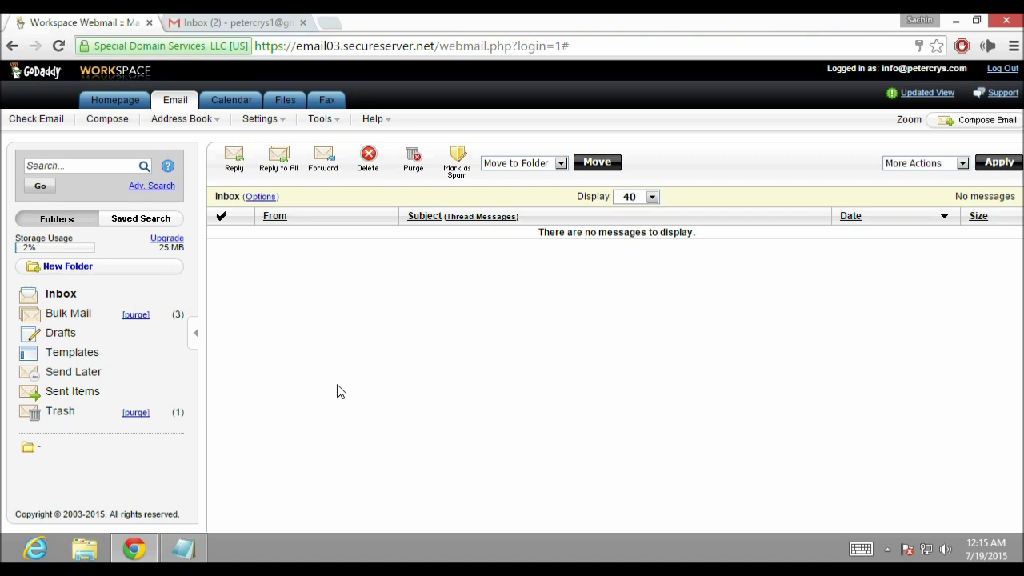
left_click(211, 22)
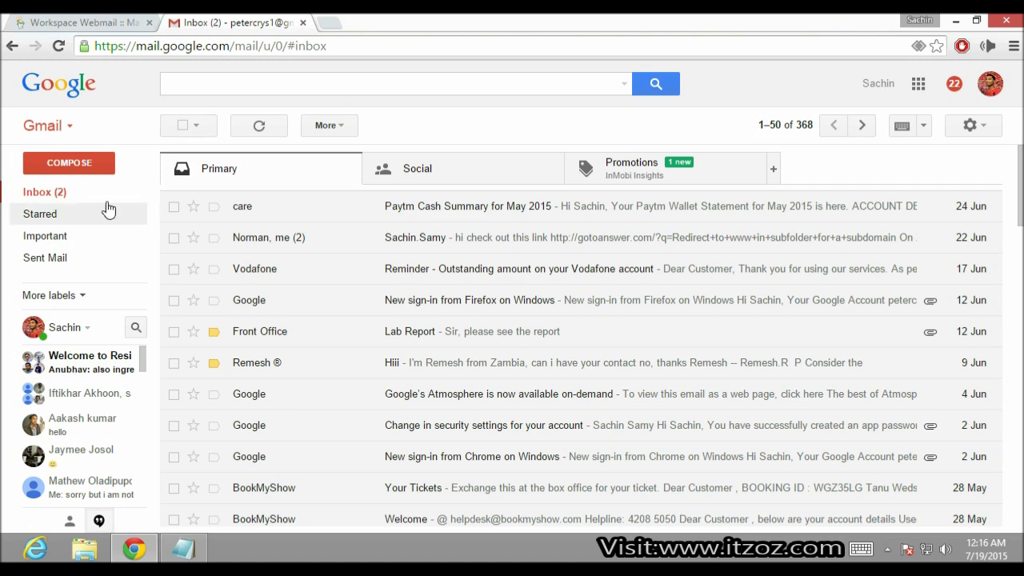
left_click(95, 163)
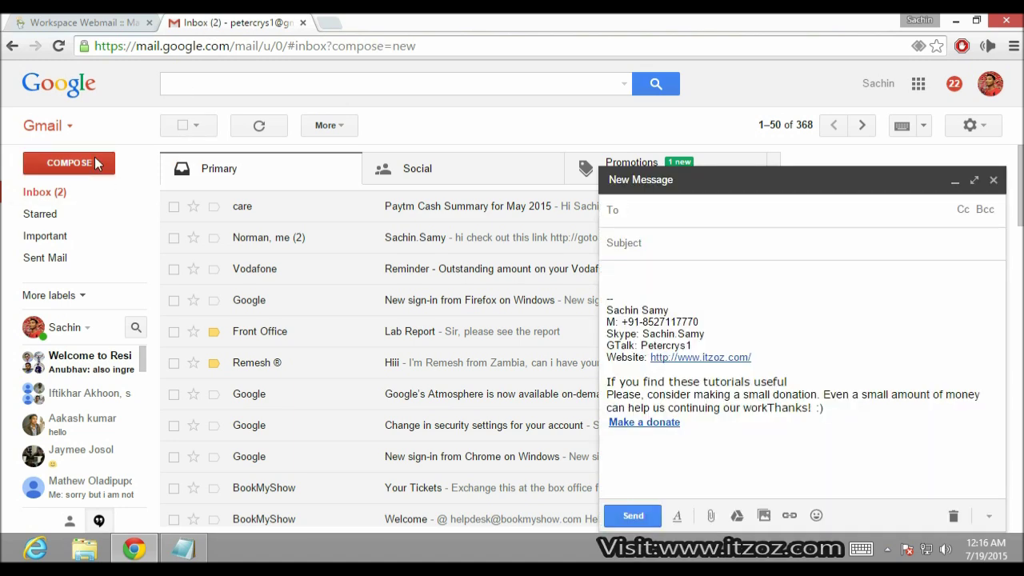
type("info")
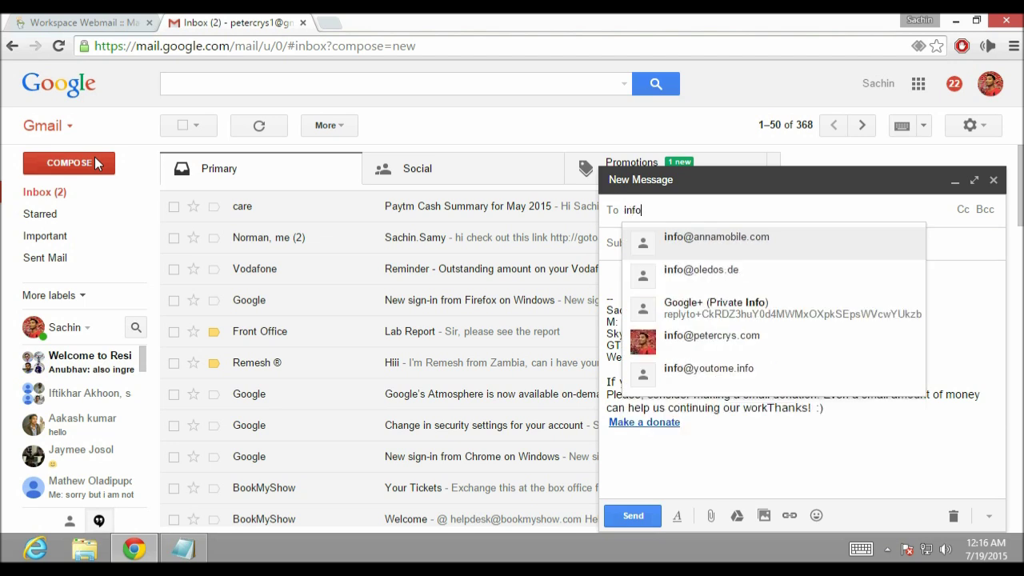
left_click(673, 343)
- Enter "test 111" as both the subject and the body of the message and send it
left_click(665, 245)
type("test")
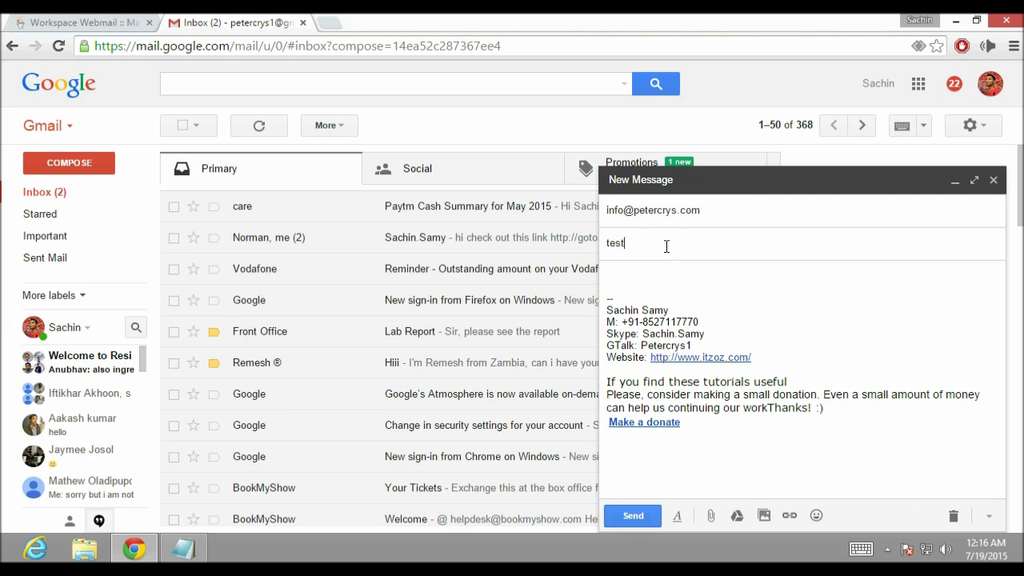
type(" 111")
key("Tab")
type("test 111")
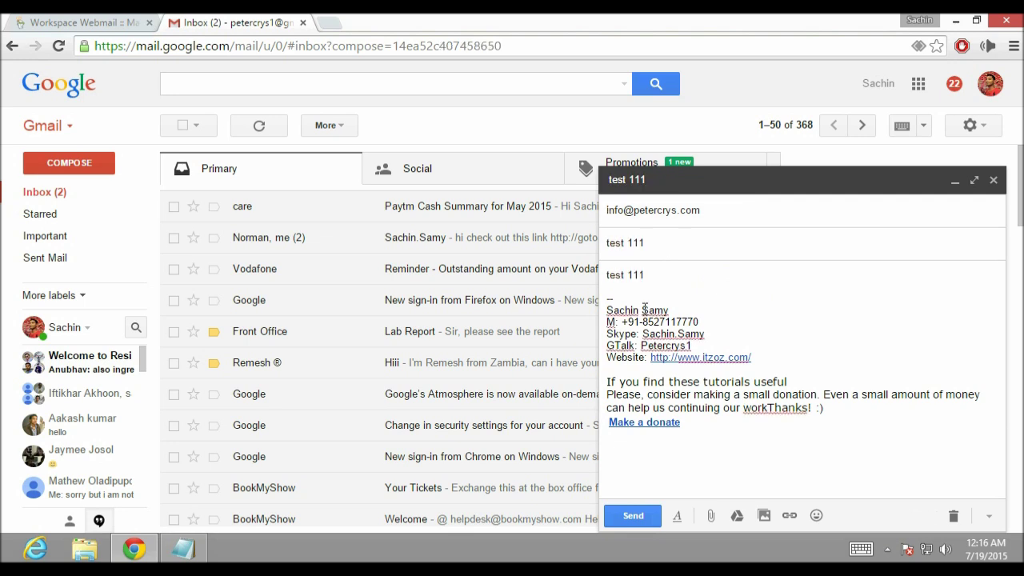
left_click(644, 519)
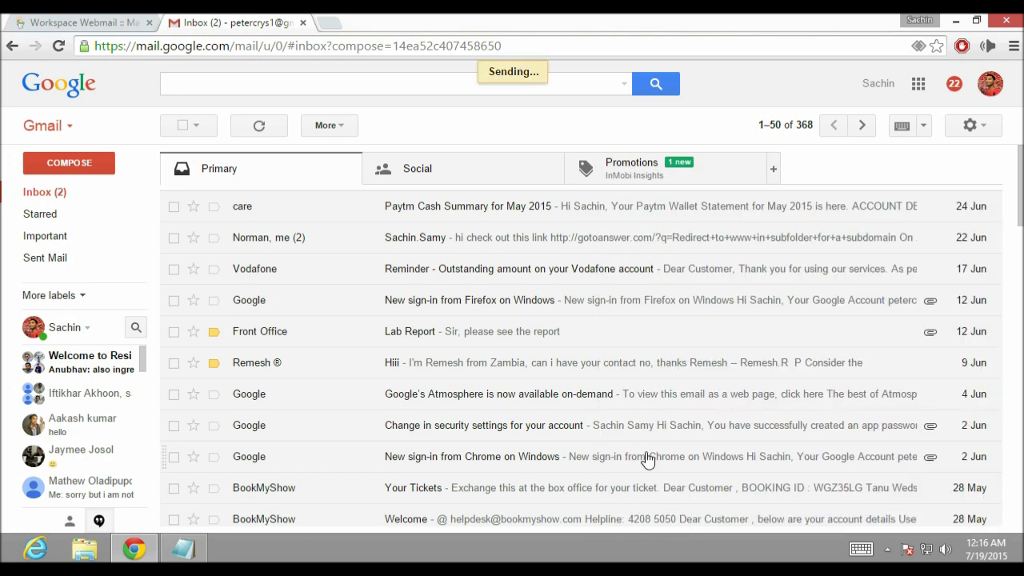
- Check the GoDaddy webmail inbox for the test message and return to Gmail
left_click(106, 24)
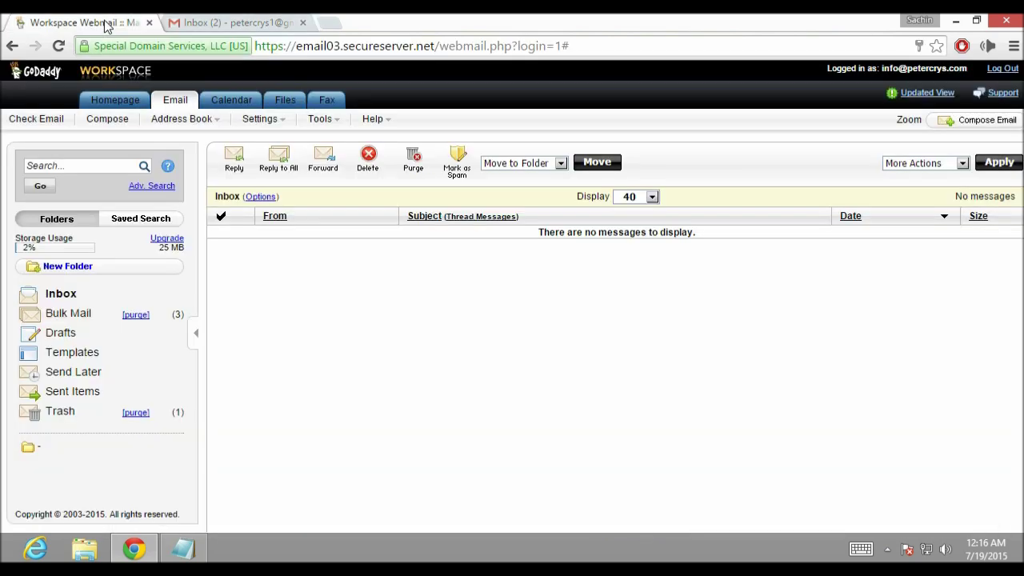
left_click(64, 296)
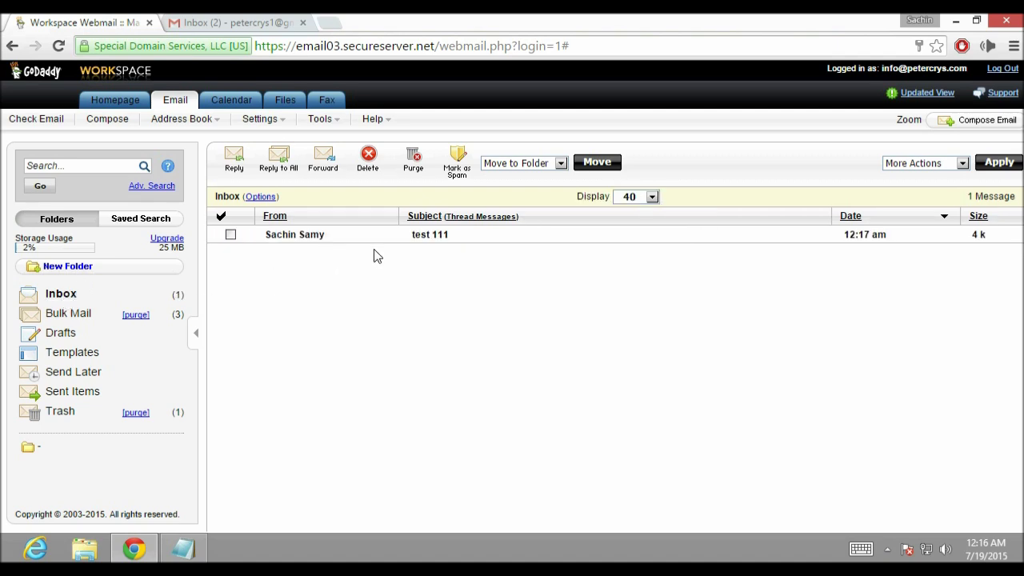
left_click(244, 24)
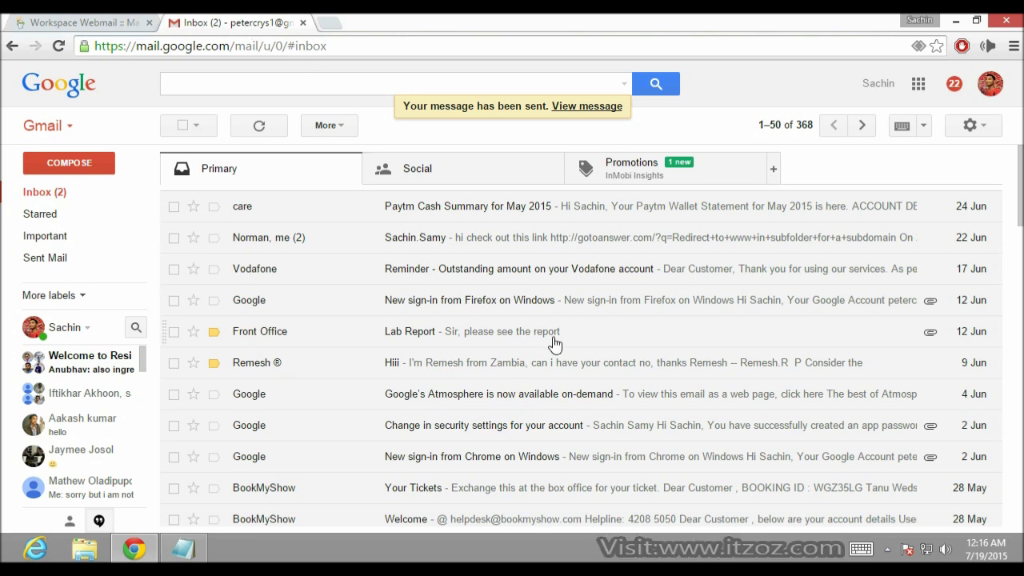
- In Gmail's Accounts and Import settings, start adding another email address that you own
left_click(970, 127)
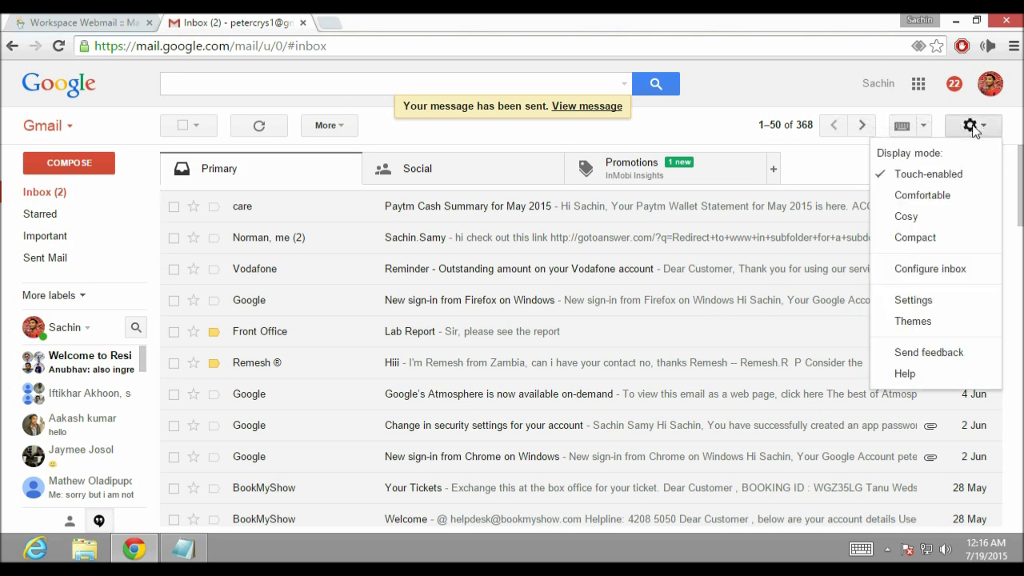
left_click(926, 304)
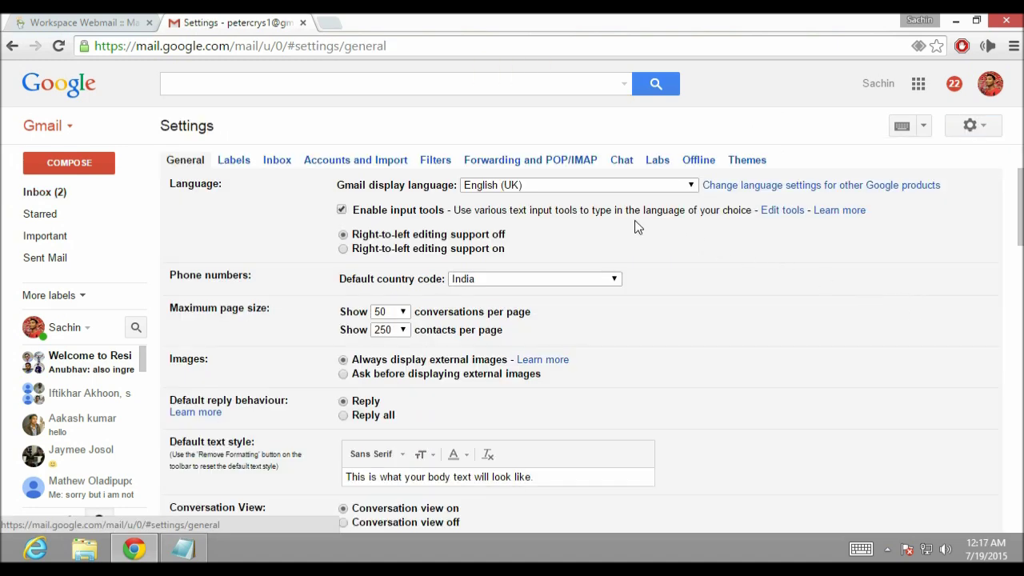
left_click(392, 160)
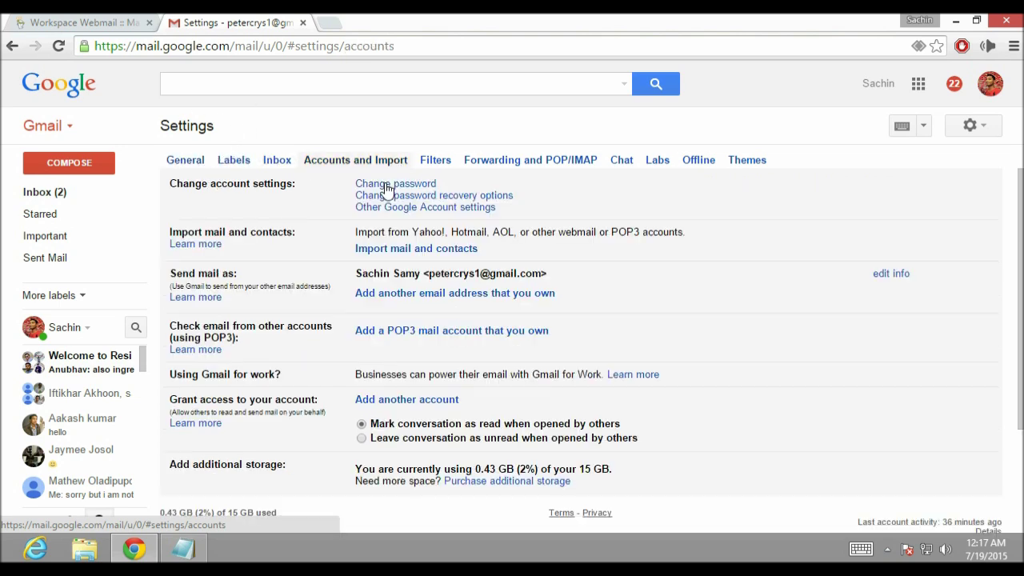
left_click(360, 294)
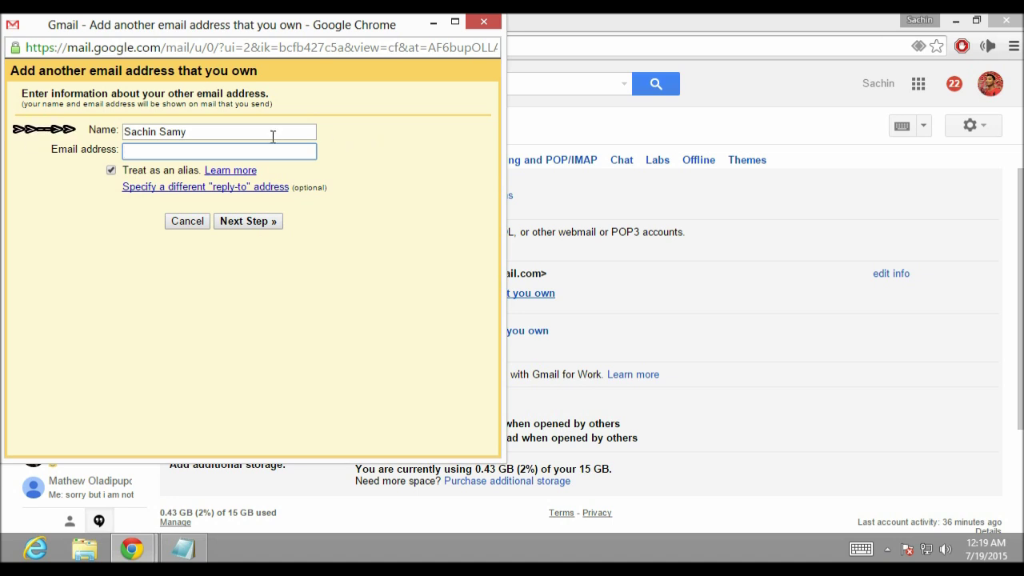
- Fill in the GoDaddy email address copied from the Enail-Setting note, keep it treated as an alias, and proceed to the SMTP settings
left_click_drag(184, 131, 123, 131)
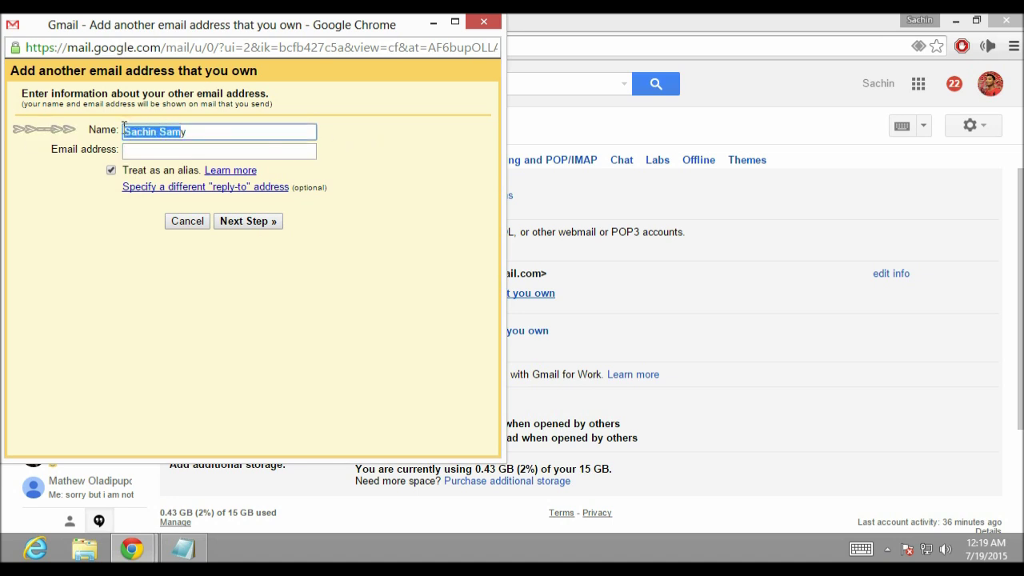
left_click(176, 149)
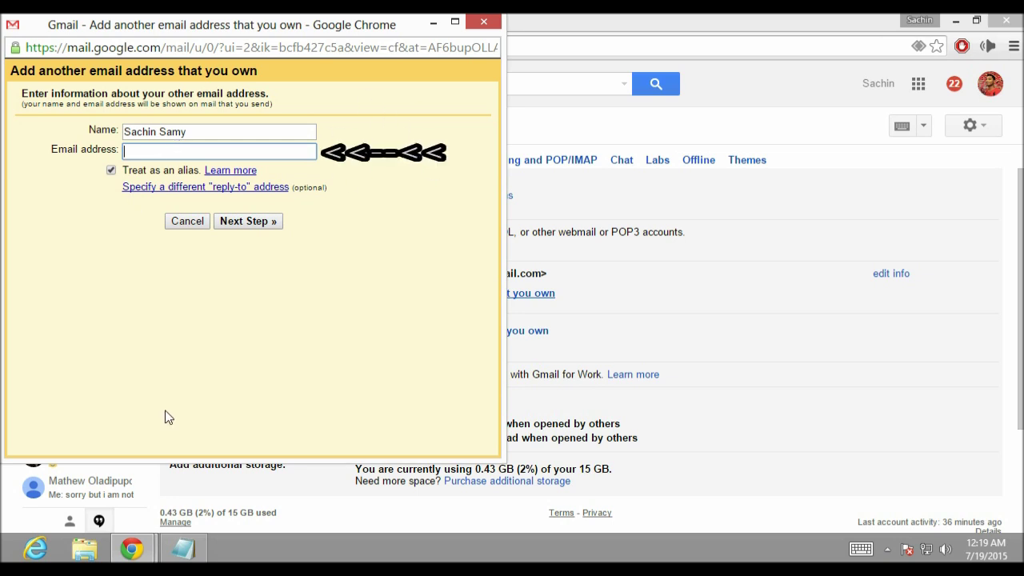
left_click(183, 549)
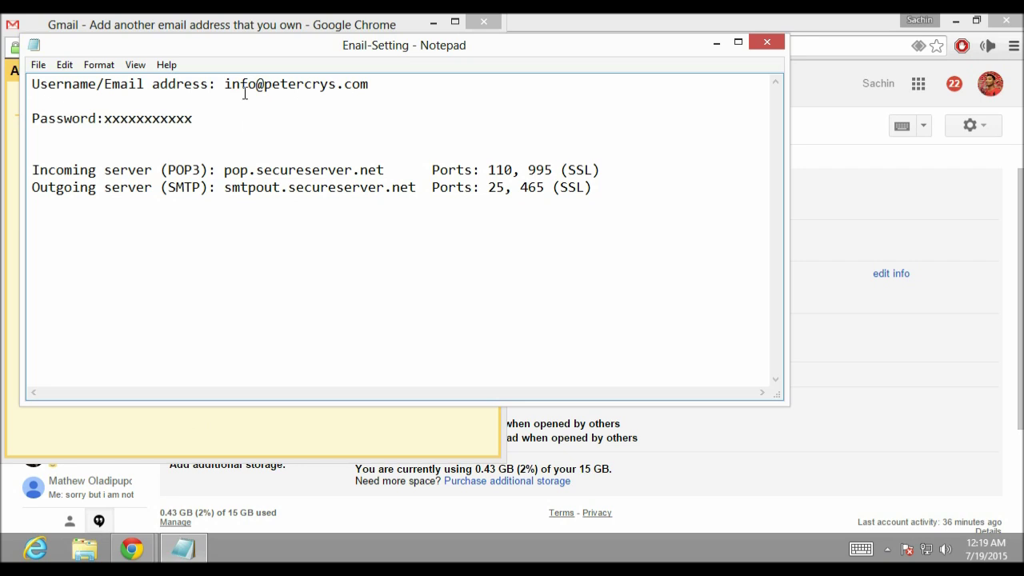
left_click_drag(224, 84, 373, 90)
key("ctrl+c")
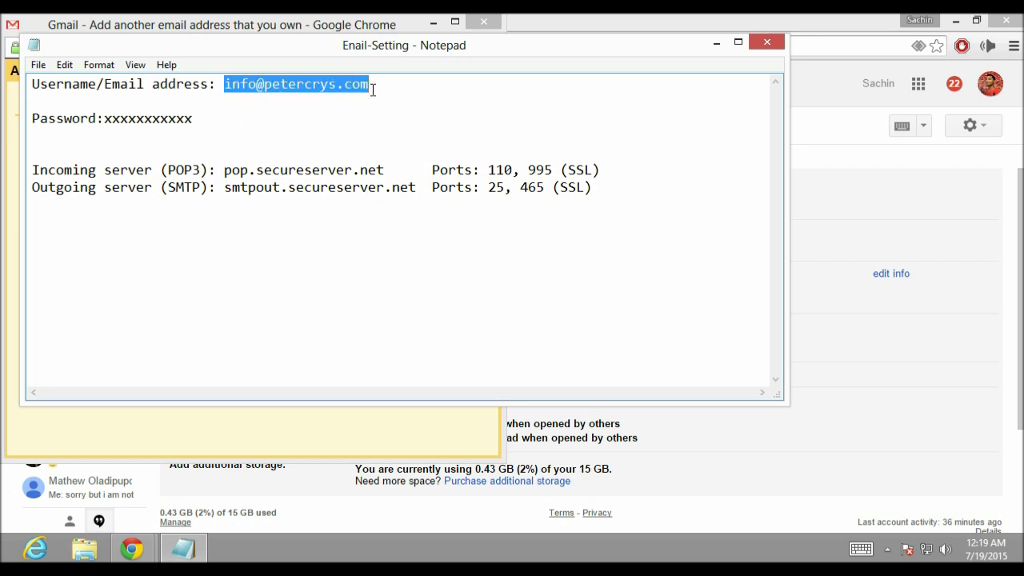
left_click(717, 43)
left_click(243, 148)
key("ctrl+v")
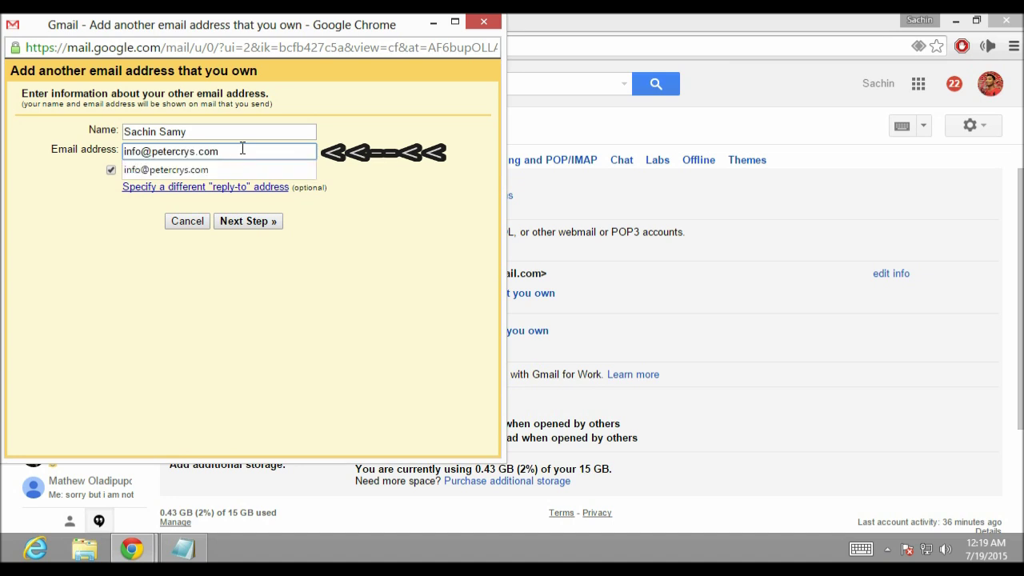
left_click(401, 192)
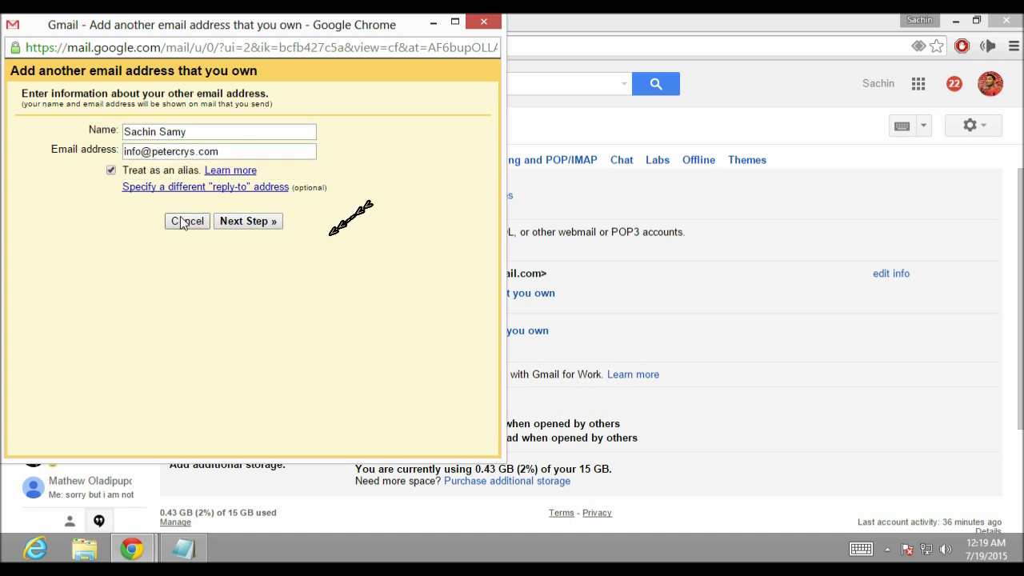
left_click(243, 220)
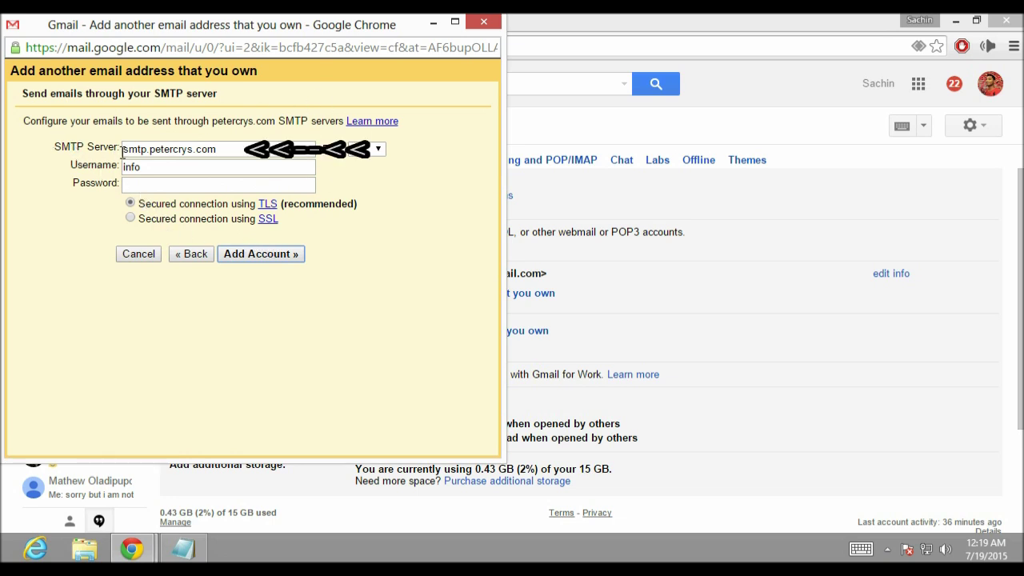
- Replace the SMTP server with smtpout.secureserver.net, copied from the outgoing server line of the Enail-Setting note
left_click_drag(125, 149, 231, 149)
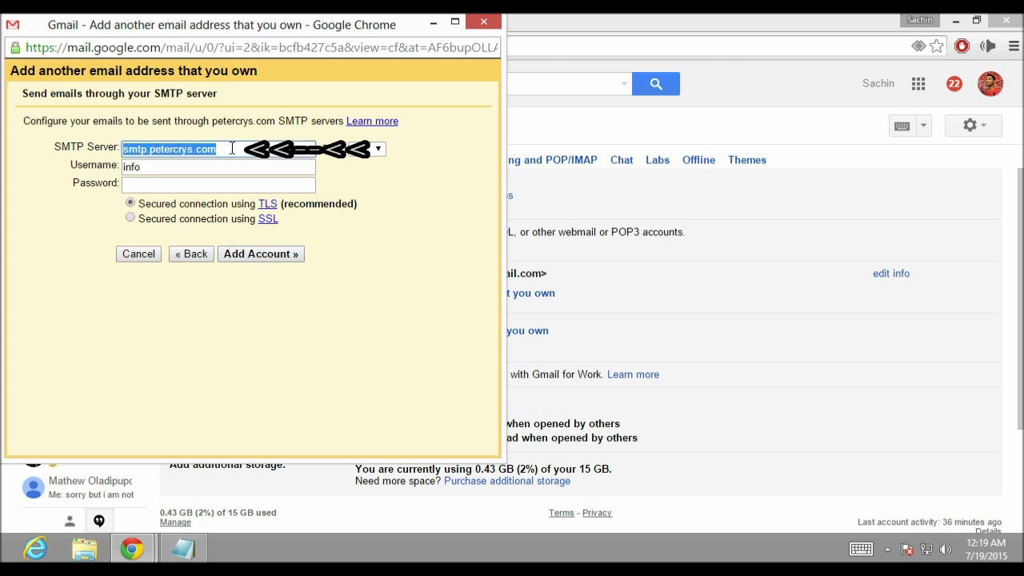
left_click(232, 148)
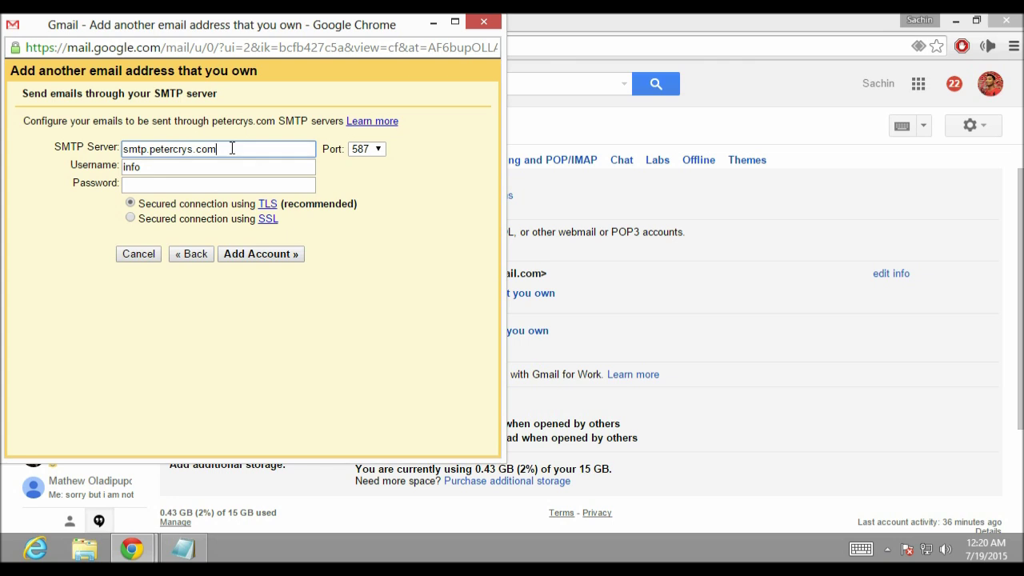
left_click(184, 548)
left_click(280, 249)
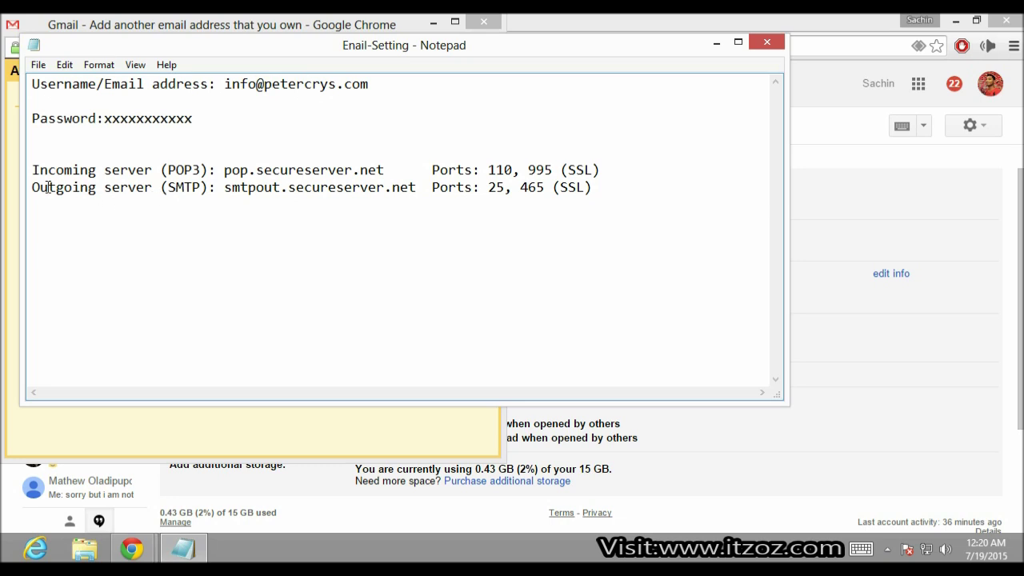
left_click_drag(46, 187, 159, 189)
left_click(221, 199)
left_click(208, 221)
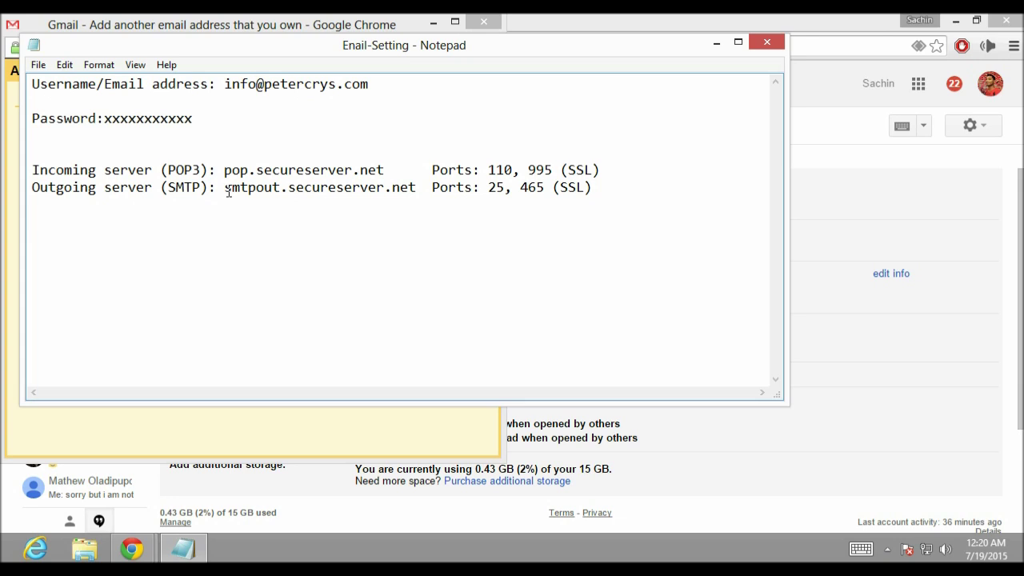
left_click_drag(227, 190, 417, 186)
key("ctrl+c")
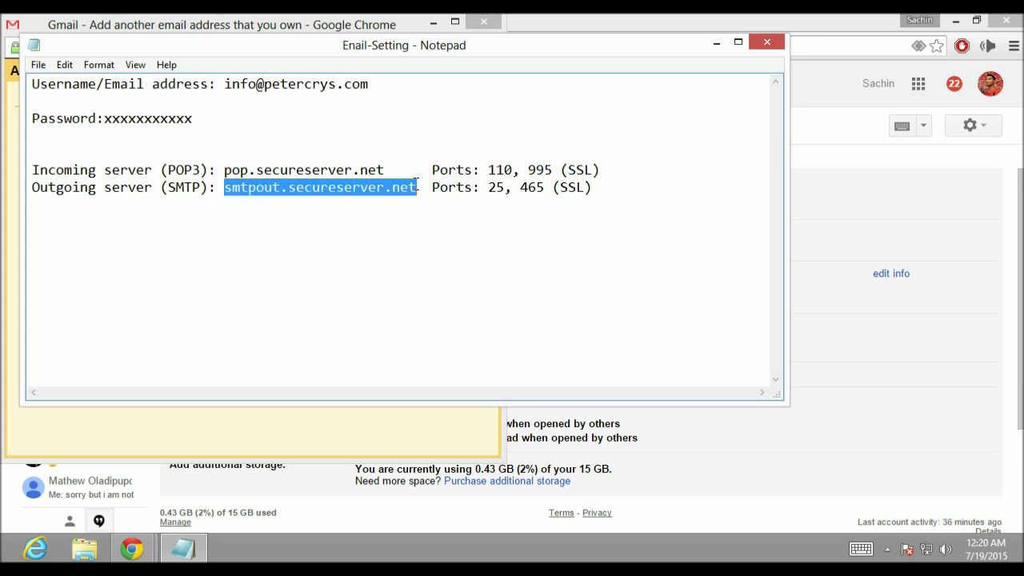
left_click(426, 427)
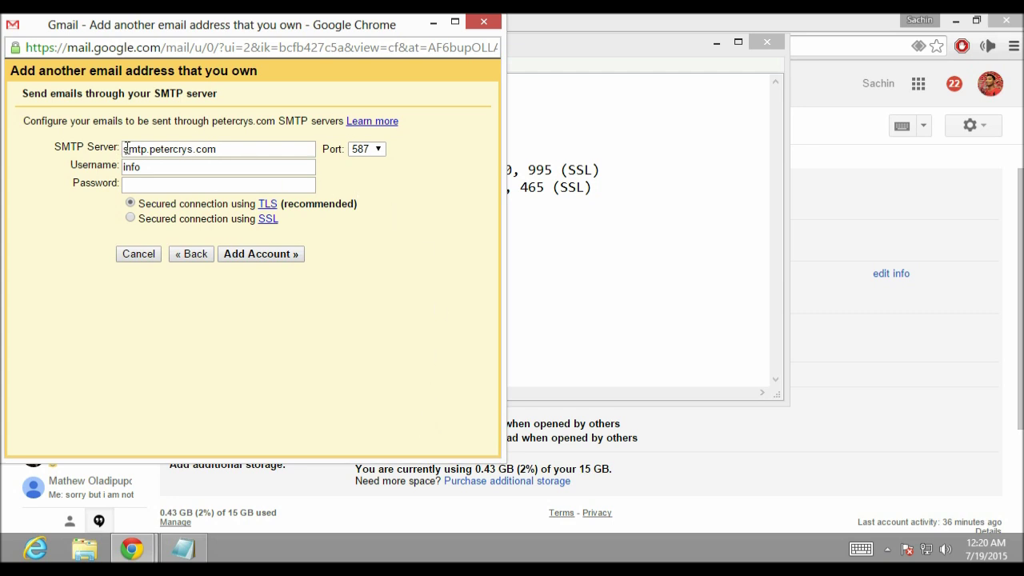
left_click_drag(126, 148, 231, 155)
key("ctrl+v")
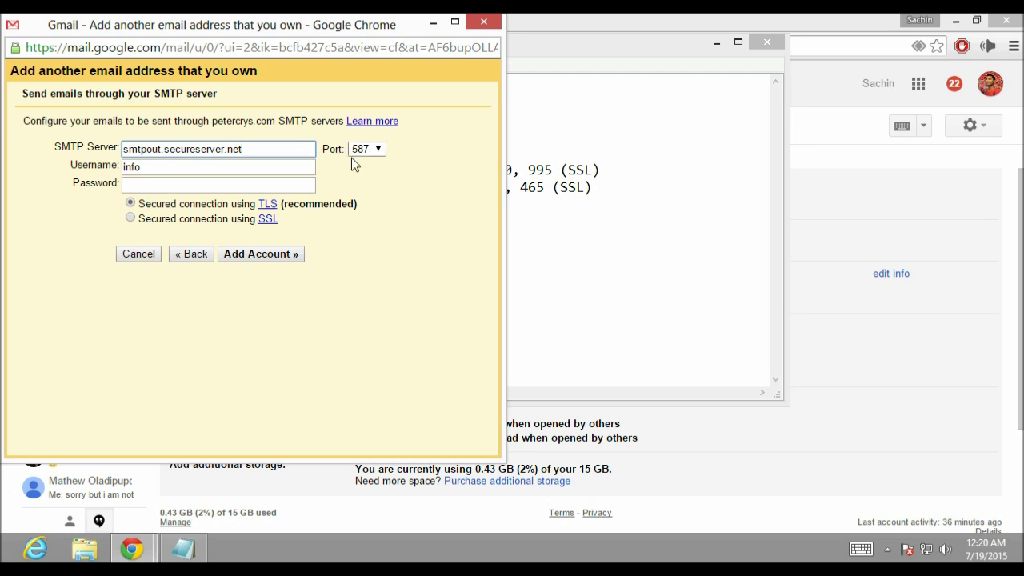
- Check the outgoing SSL port in the Enail-Setting note and set the SMTP port to 465, keeping the secured SSL connection
left_click(655, 100)
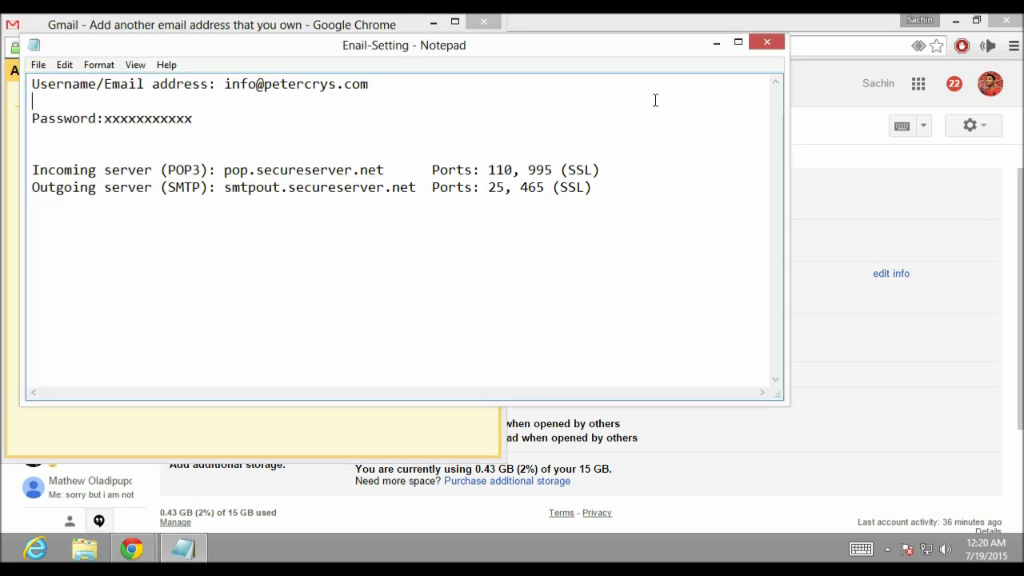
left_click_drag(185, 187, 248, 190)
left_click(336, 200)
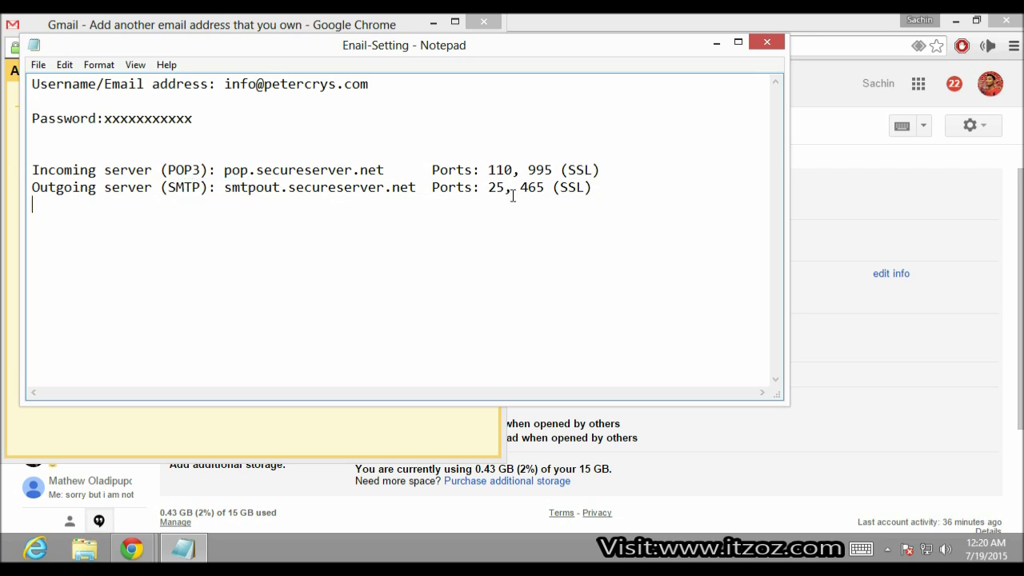
left_click_drag(521, 189, 547, 191)
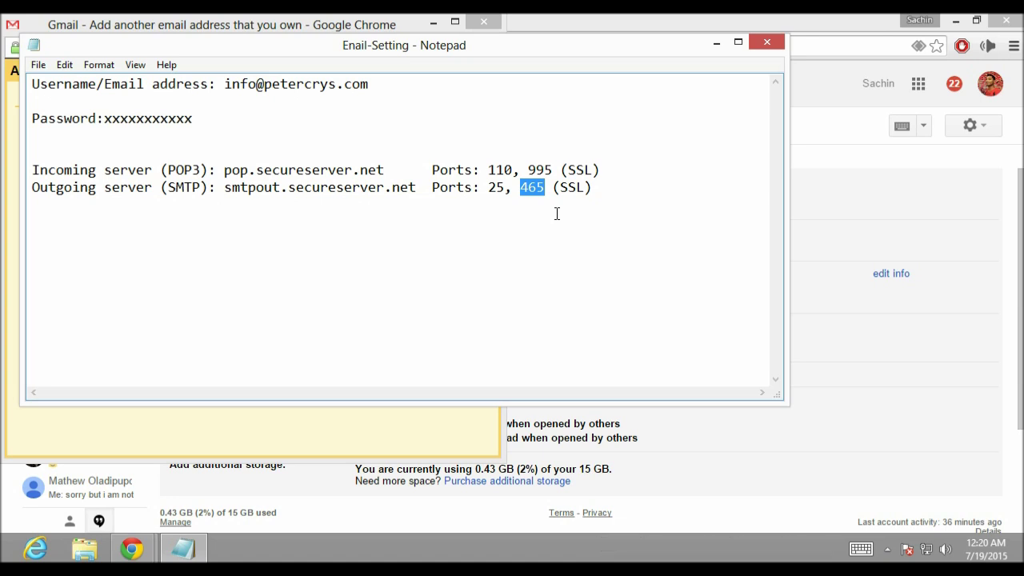
left_click(557, 214)
double_click(561, 186)
left_click(576, 238)
left_click(448, 429)
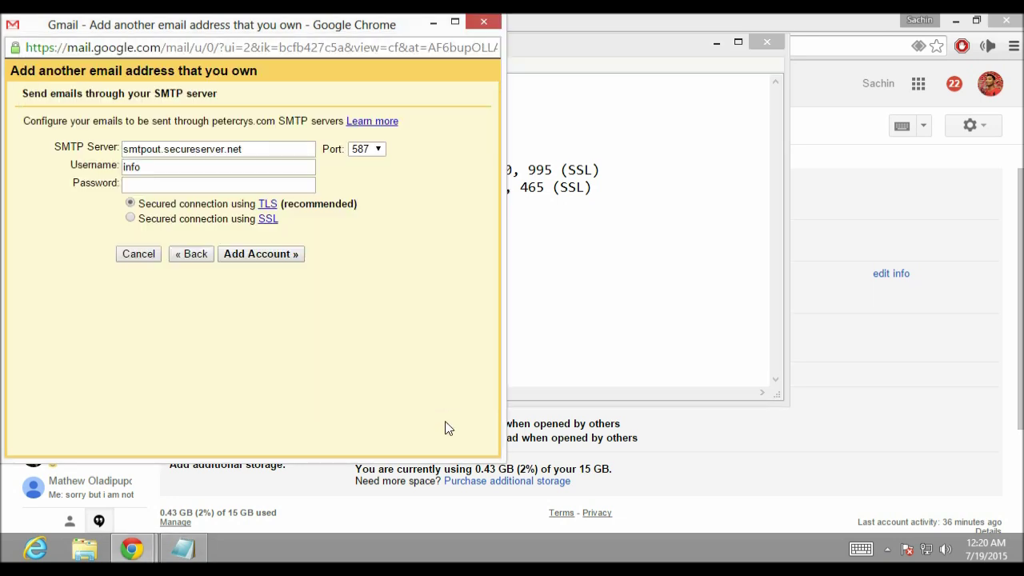
left_click(383, 151)
left_click(368, 176)
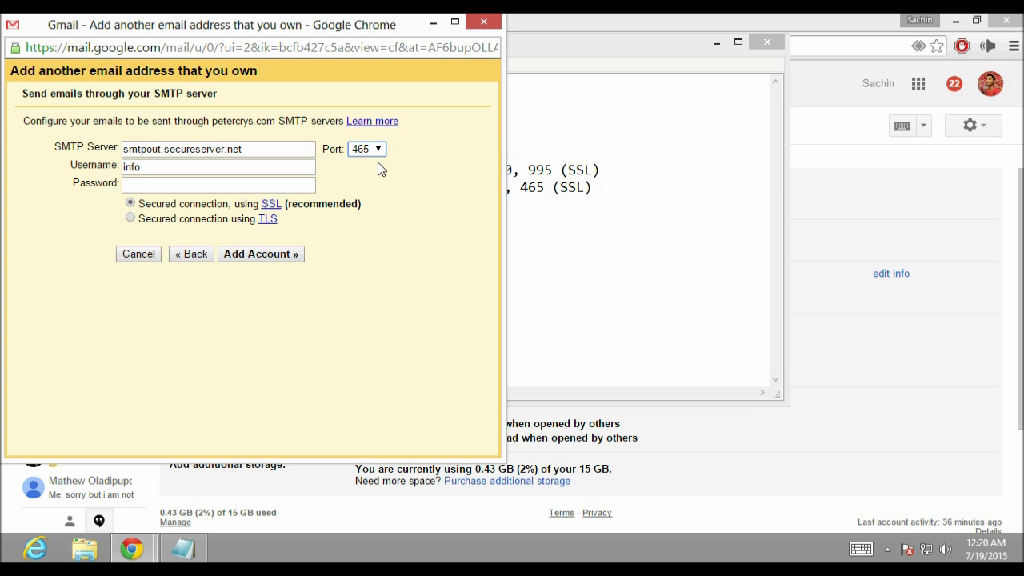
left_click(344, 212)
- Replace the SMTP username with the full GoDaddy email address
left_click(195, 167)
left_click_drag(150, 168, 120, 168)
left_click(96, 167)
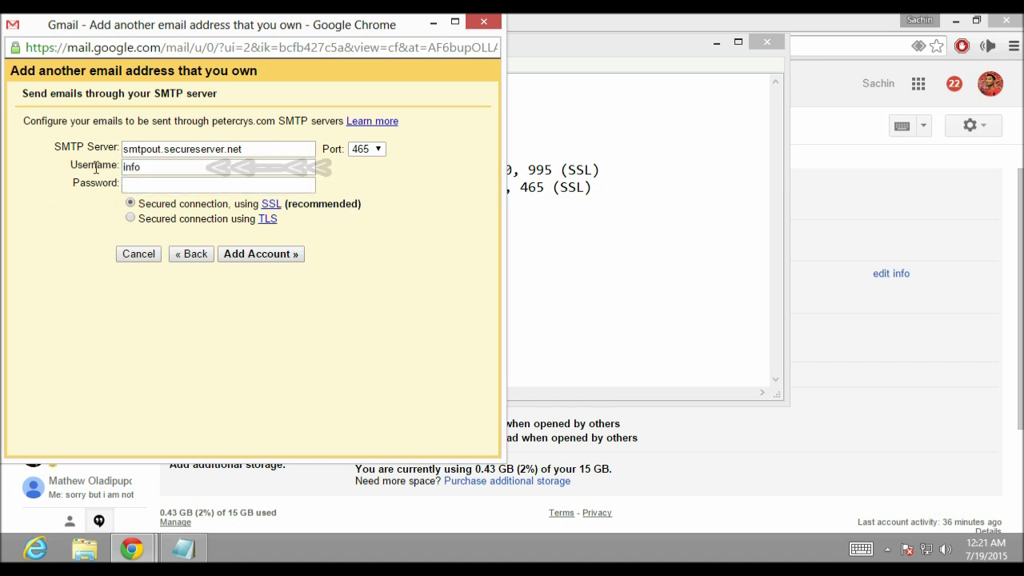
left_click_drag(148, 167, 100, 165)
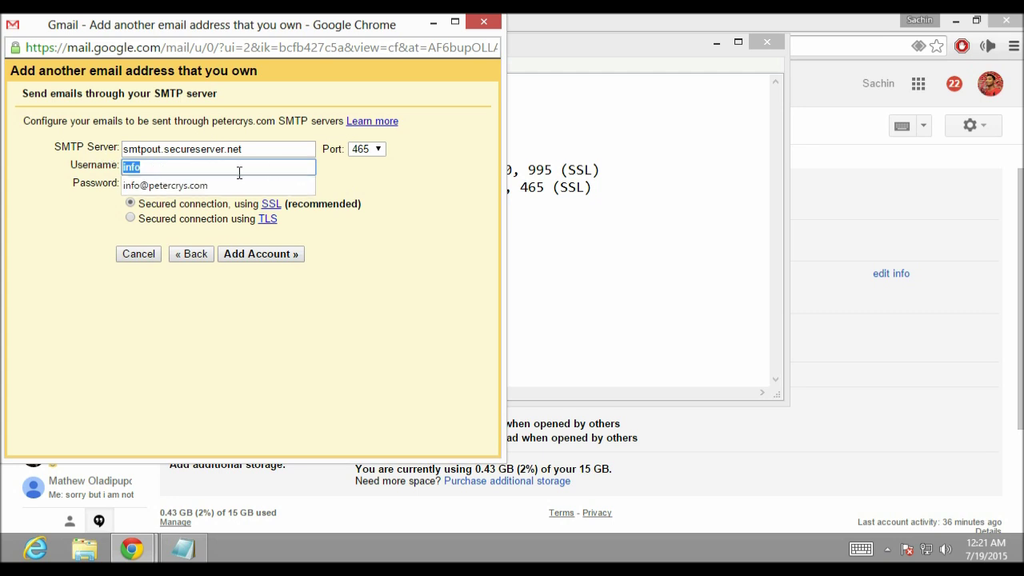
left_click(185, 186)
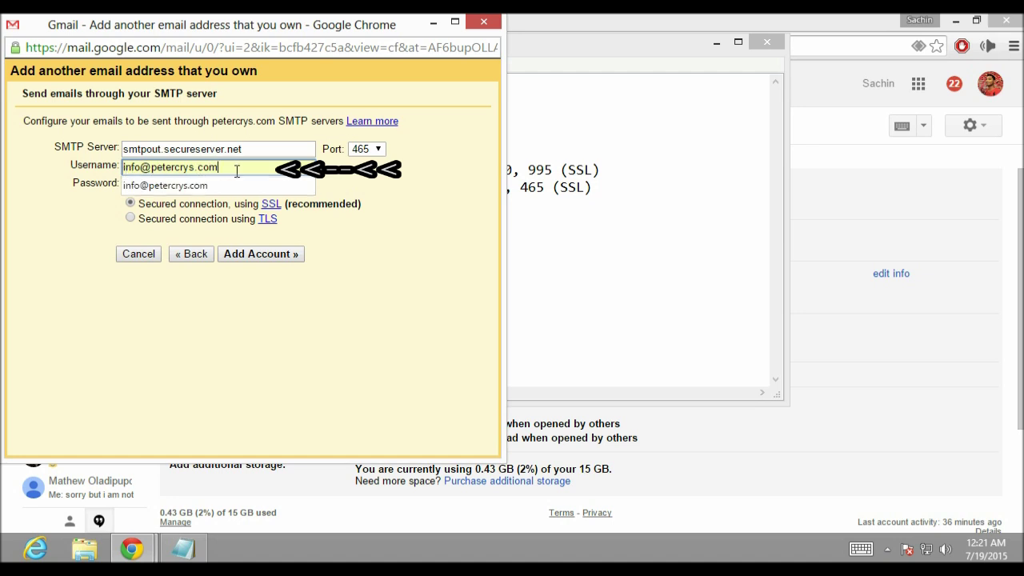
- Enter the email account password, add the account, and dismiss the offer to save the password
left_click(294, 185)
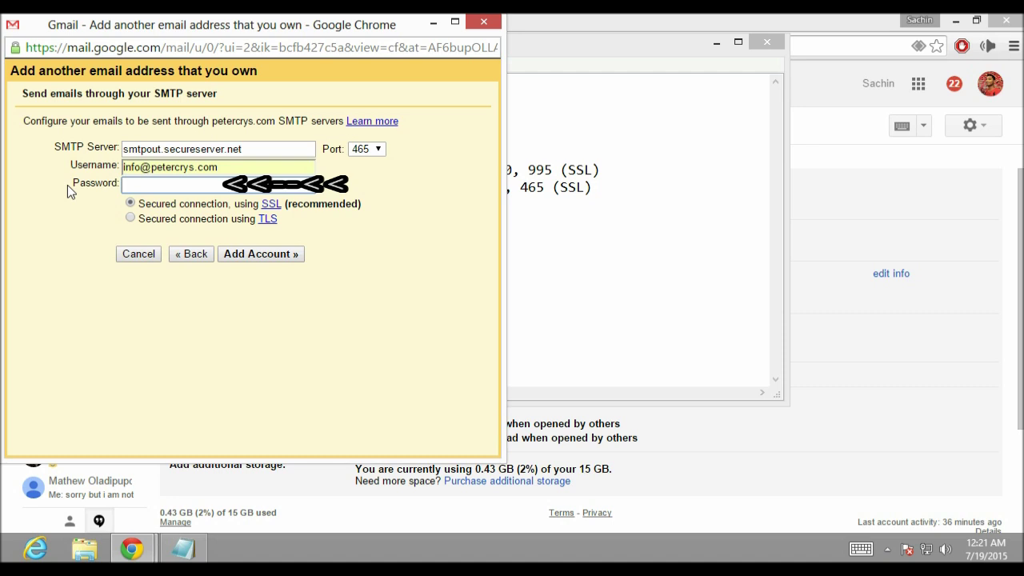
type("************")
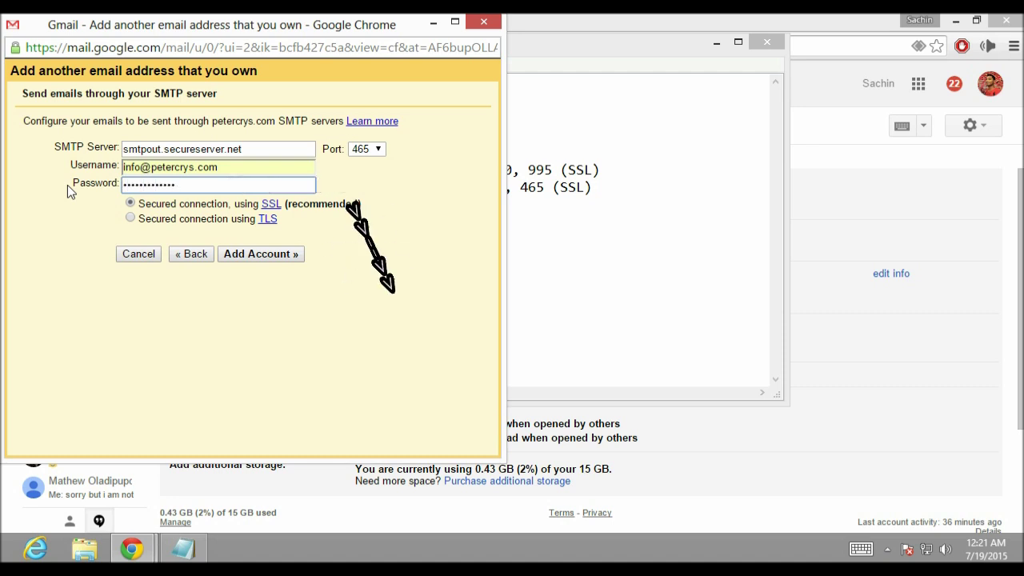
left_click(279, 258)
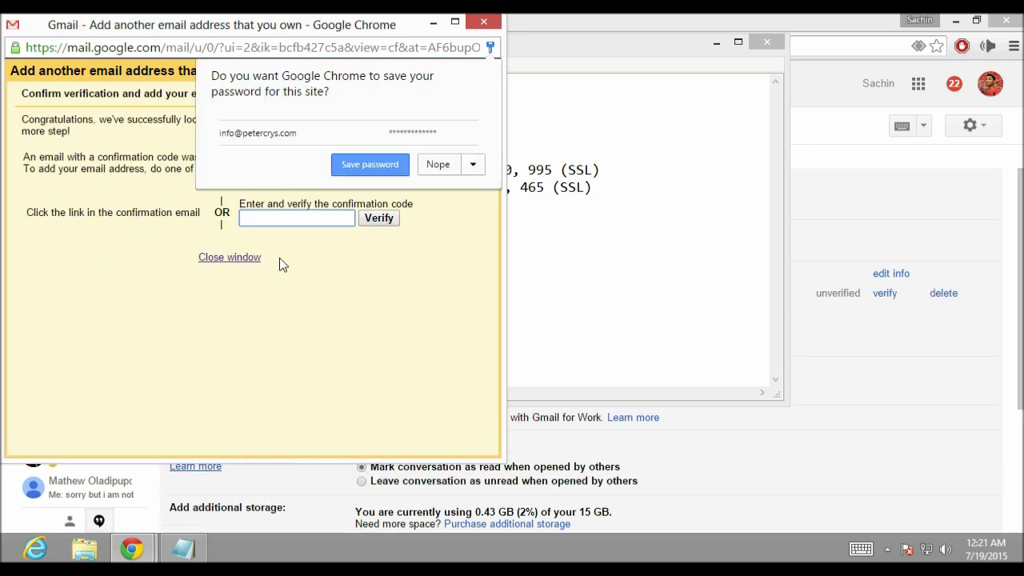
left_click(339, 271)
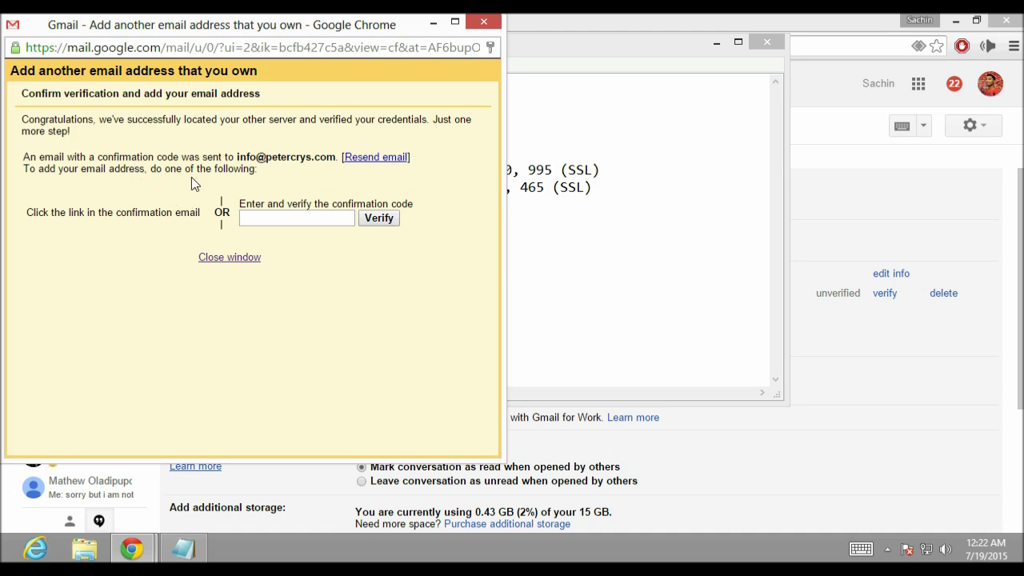
- Move the verification window aside and open the Gmail Team confirmation message in the GoDaddy webmail inbox
left_click_drag(159, 25, 384, 105)
left_click(97, 24)
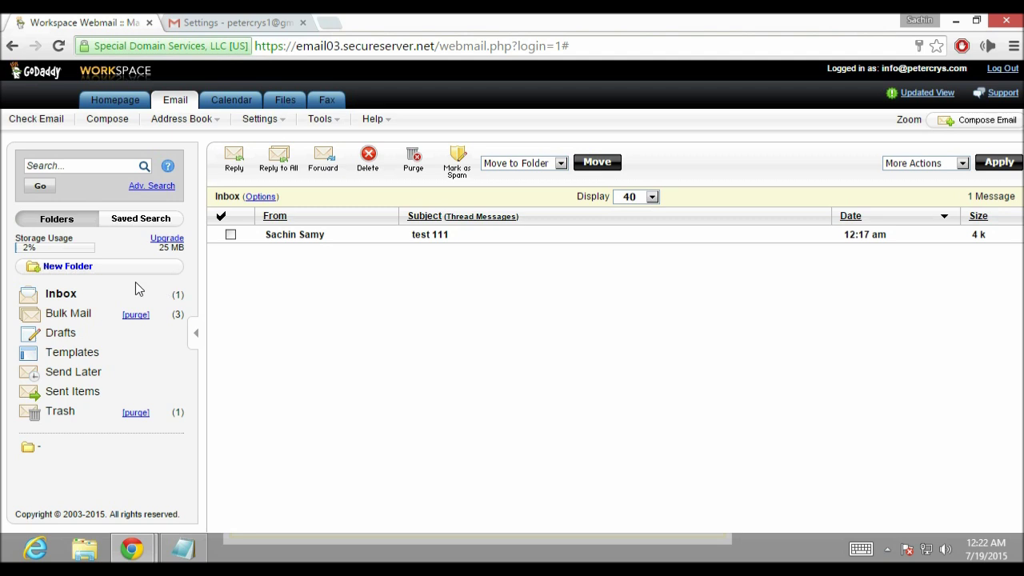
left_click(62, 298)
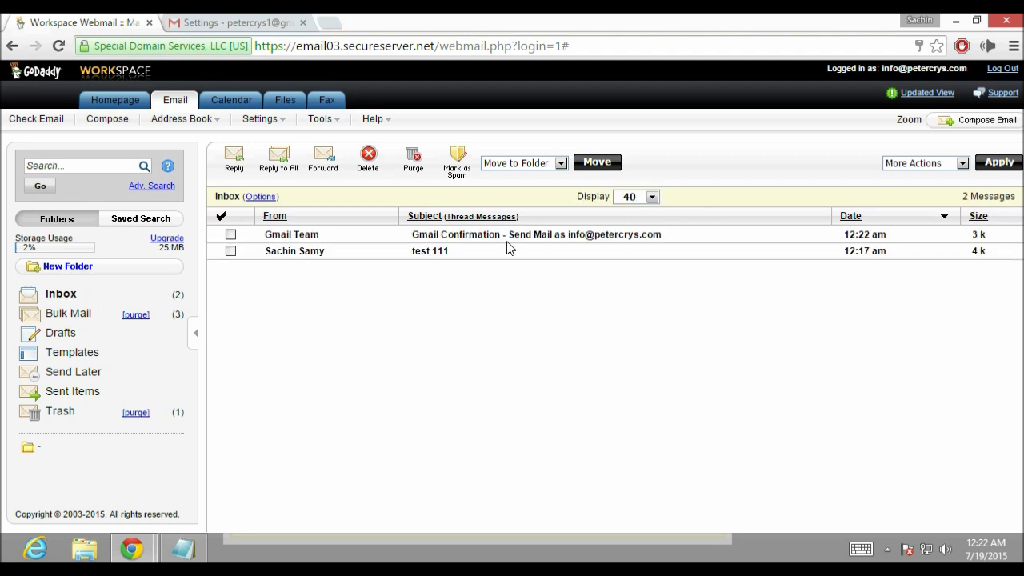
left_click(507, 236)
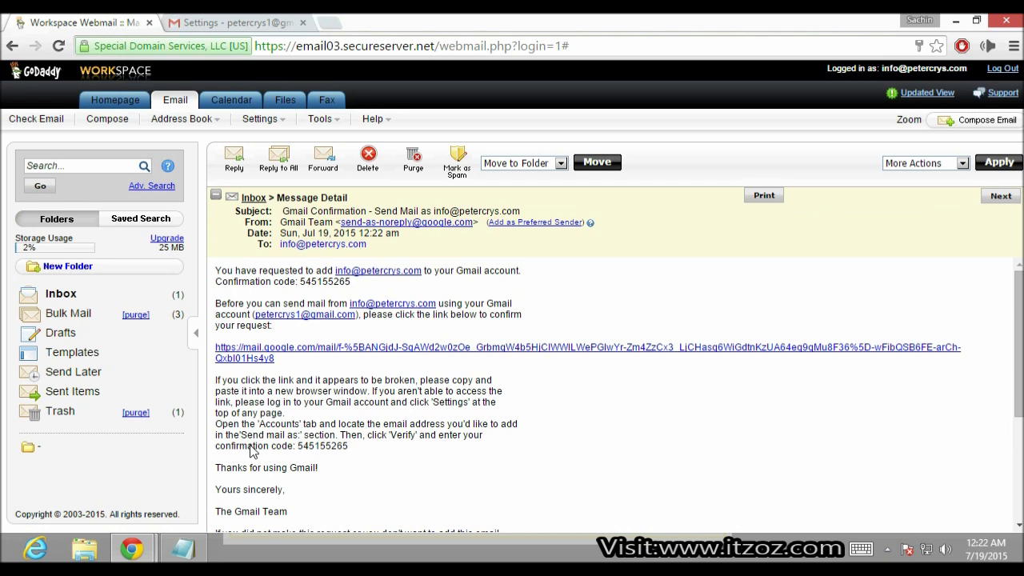
- Copy the confirmation code from the body of the Gmail confirmation message
left_click_drag(299, 446, 350, 448)
key("ctrl+c")
right_click(334, 448)
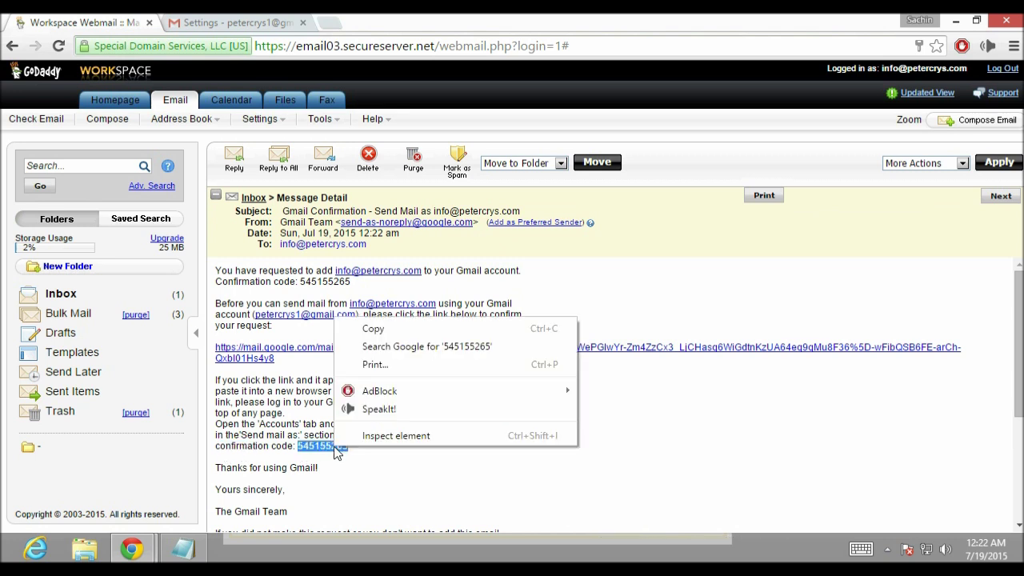
left_click(374, 329)
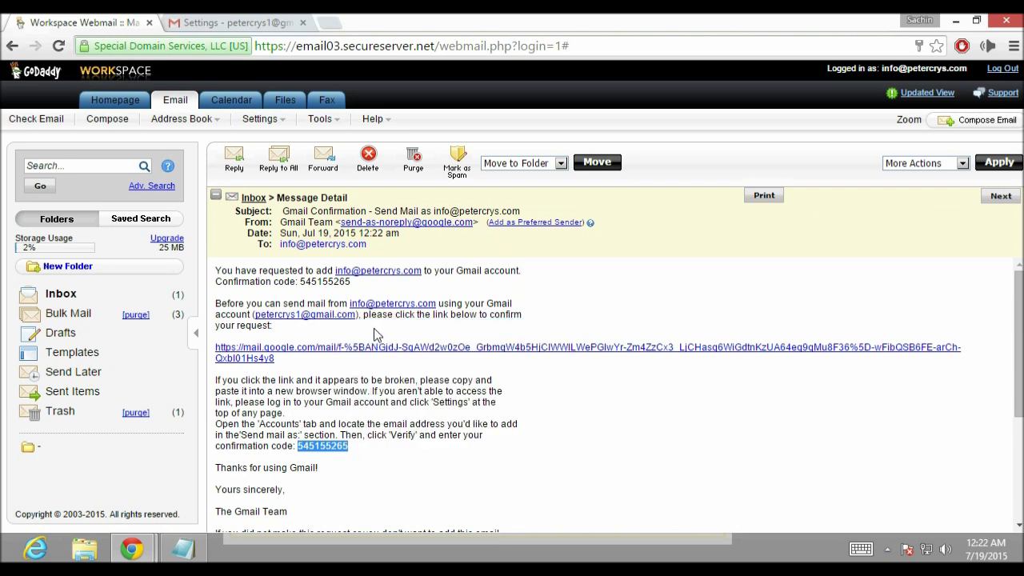
left_click(448, 446)
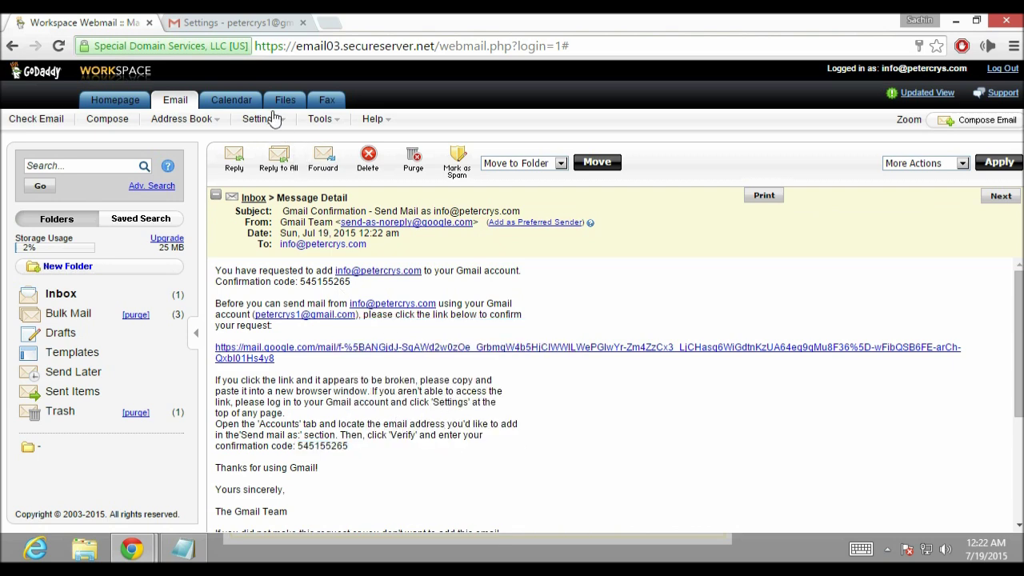
- Return to Gmail's verification window, paste the confirmation code, and verify the added address
left_click(228, 26)
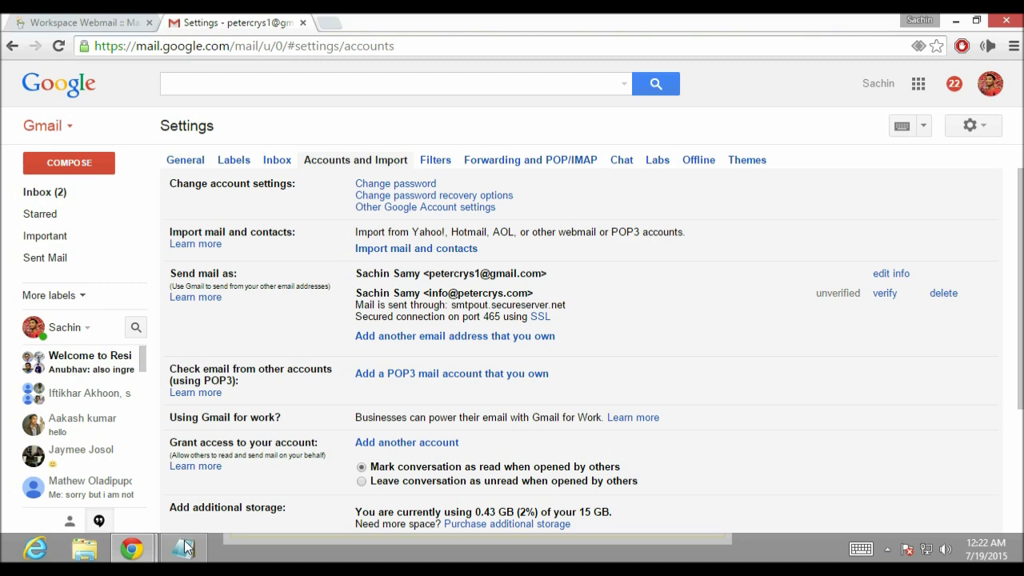
mouse_move(148, 552)
left_click(356, 424)
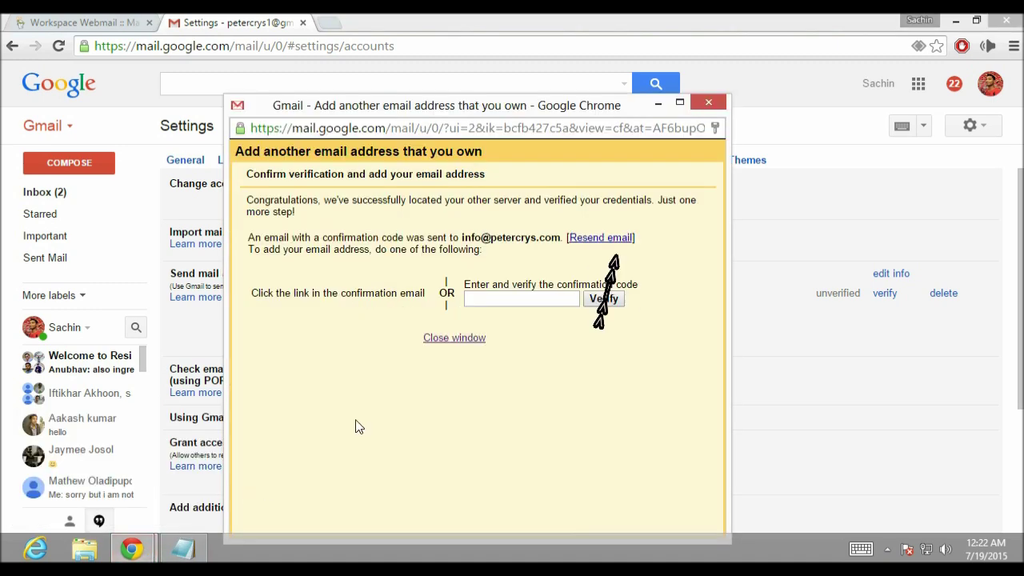
left_click(510, 297)
right_click(509, 298)
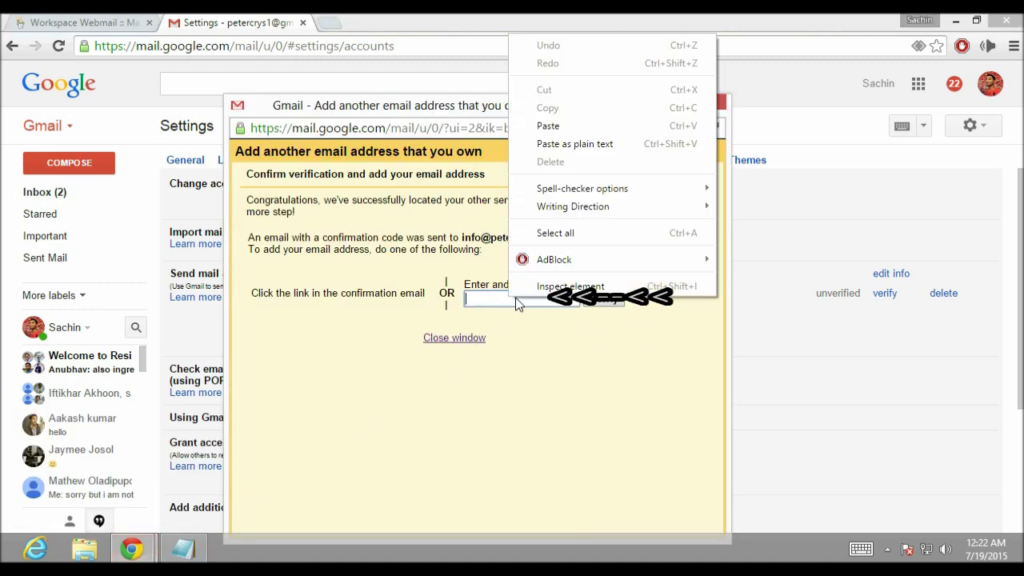
left_click(552, 126)
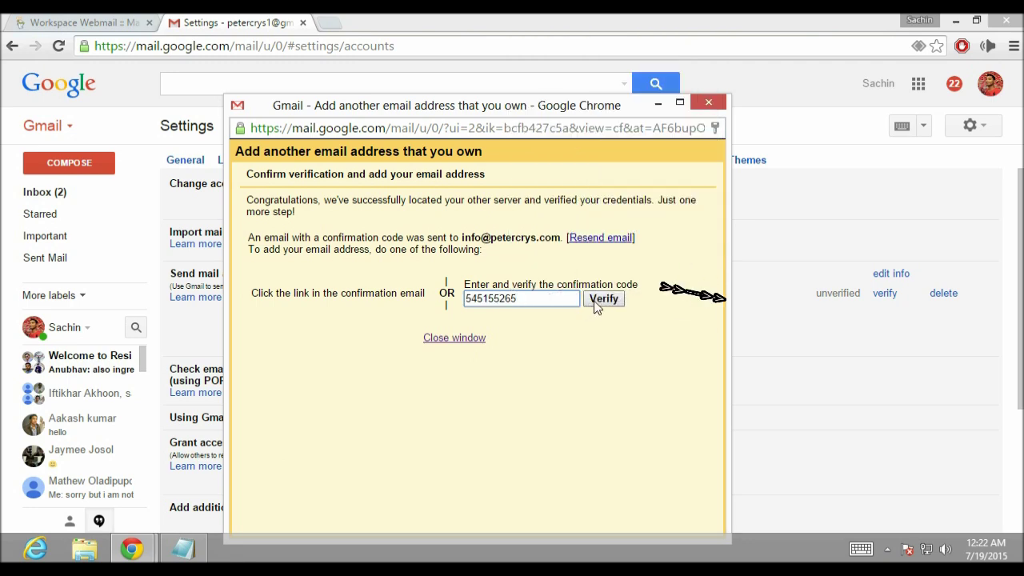
left_click(596, 303)
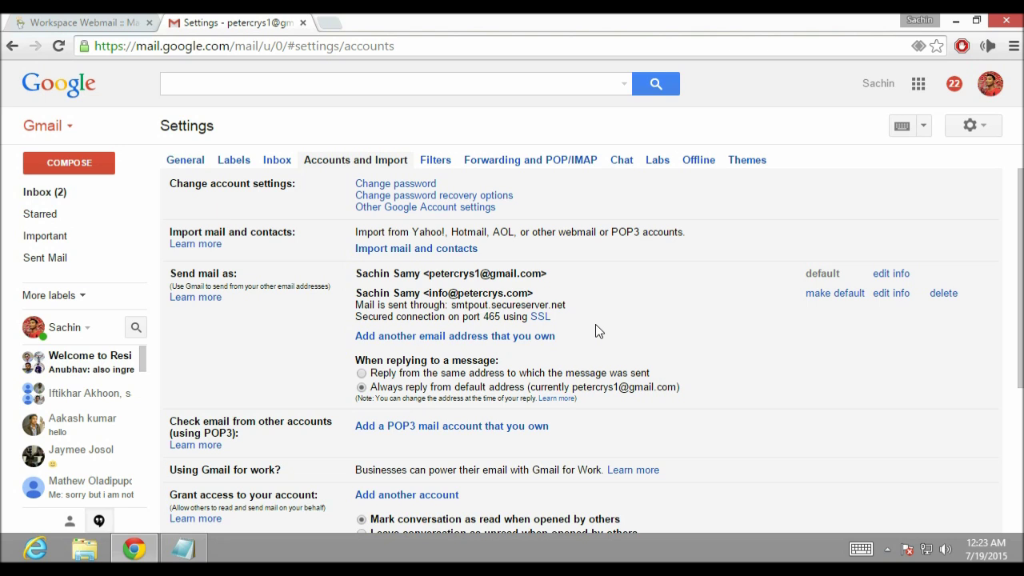
- Open the Gmail inbox in a new tab and start a new message with the GoDaddy address as the sender
right_click(45, 194)
left_click(69, 202)
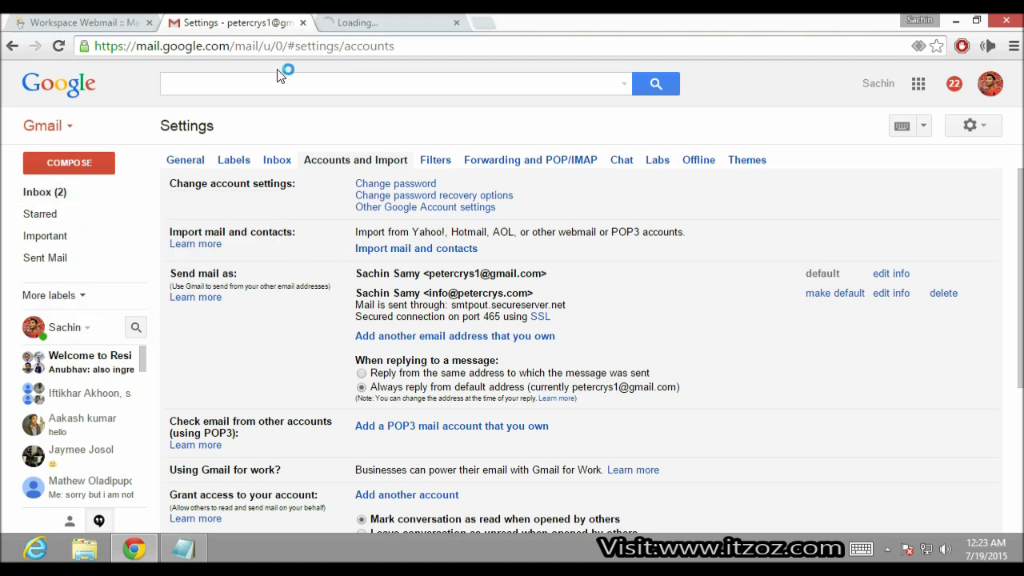
left_click(370, 26)
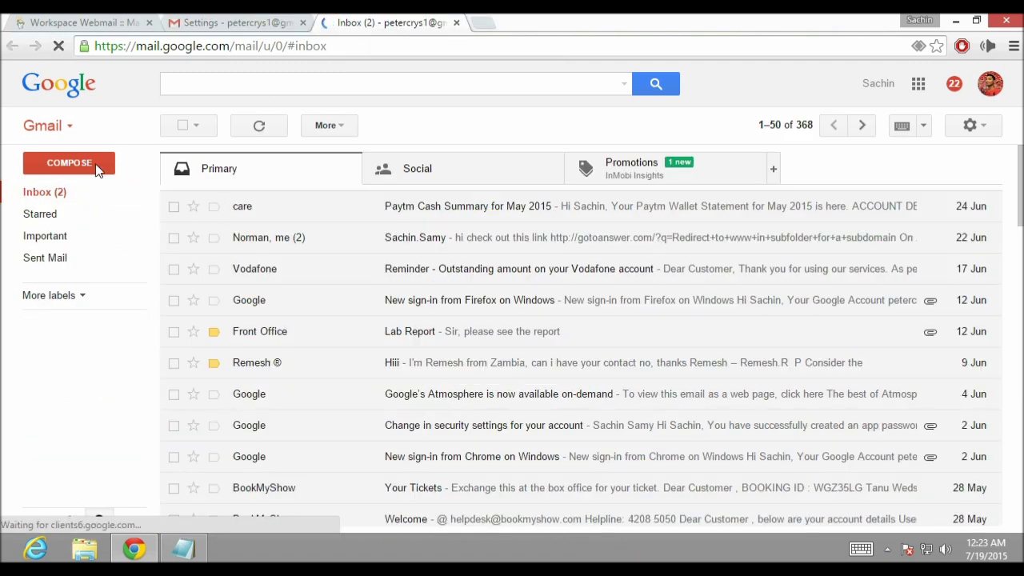
left_click(69, 164)
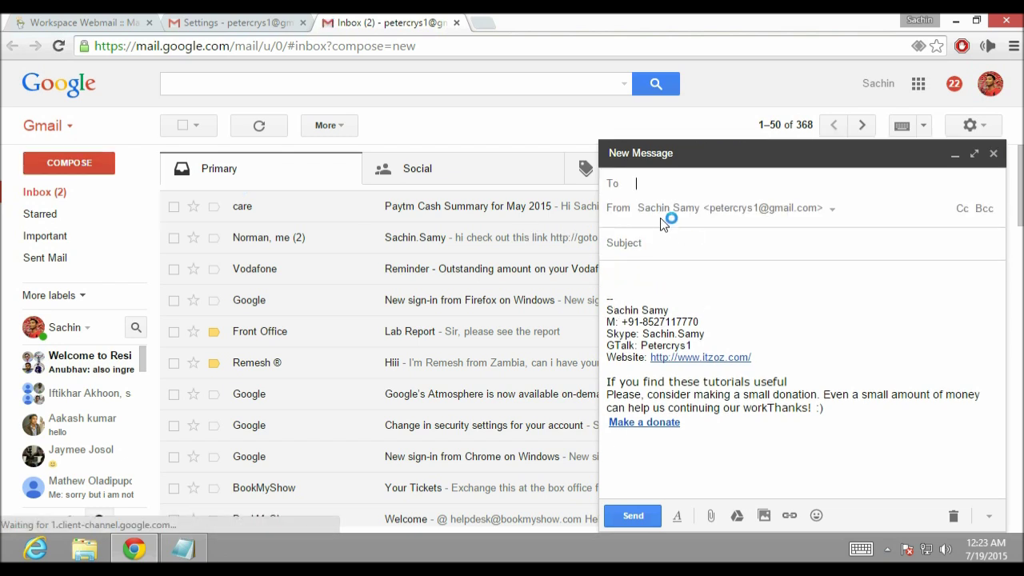
left_click(833, 211)
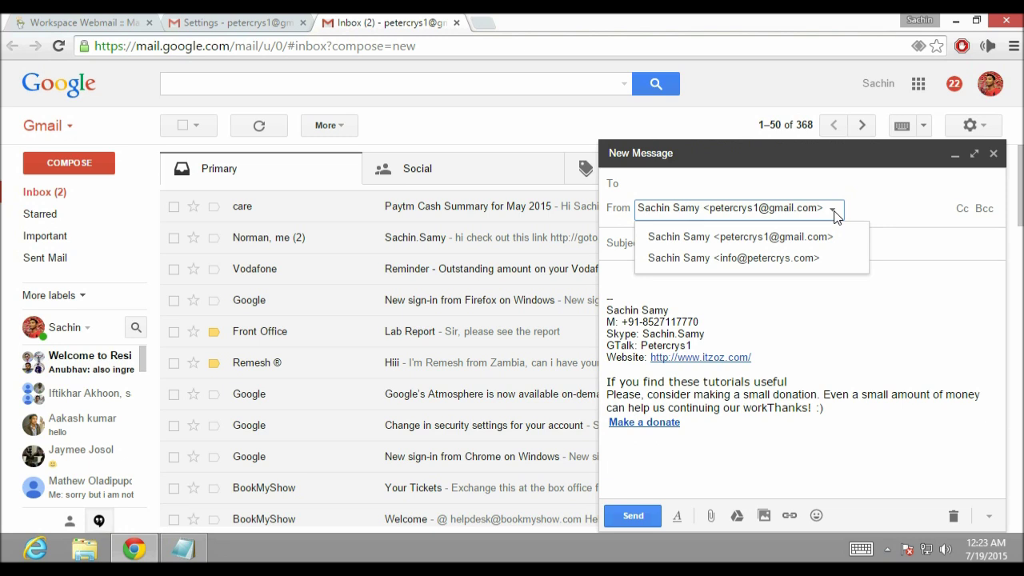
left_click(808, 266)
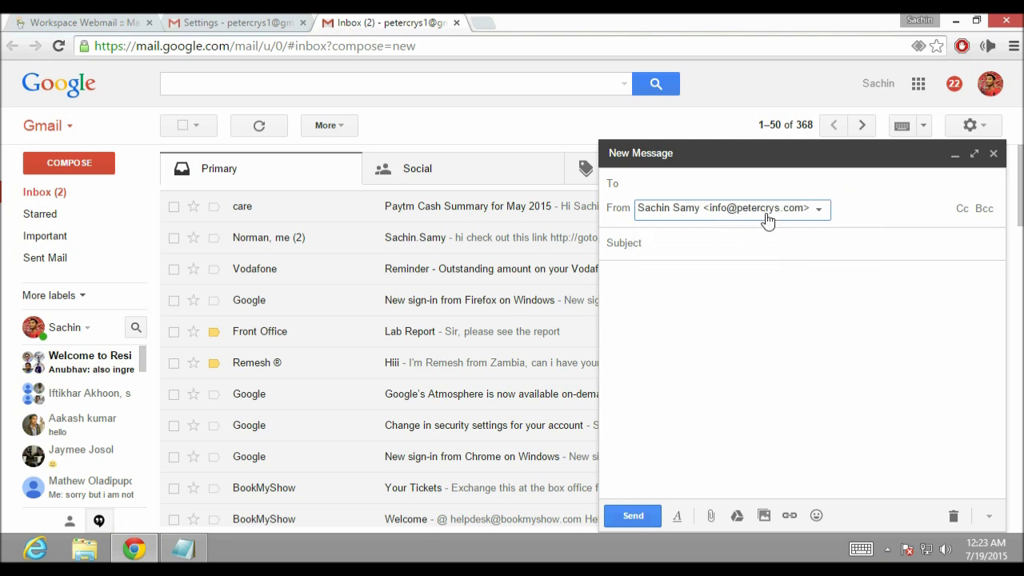
- Address the message to the user's own Gmail address, enter "test 2222" as subject and body, and send it
left_click(735, 185)
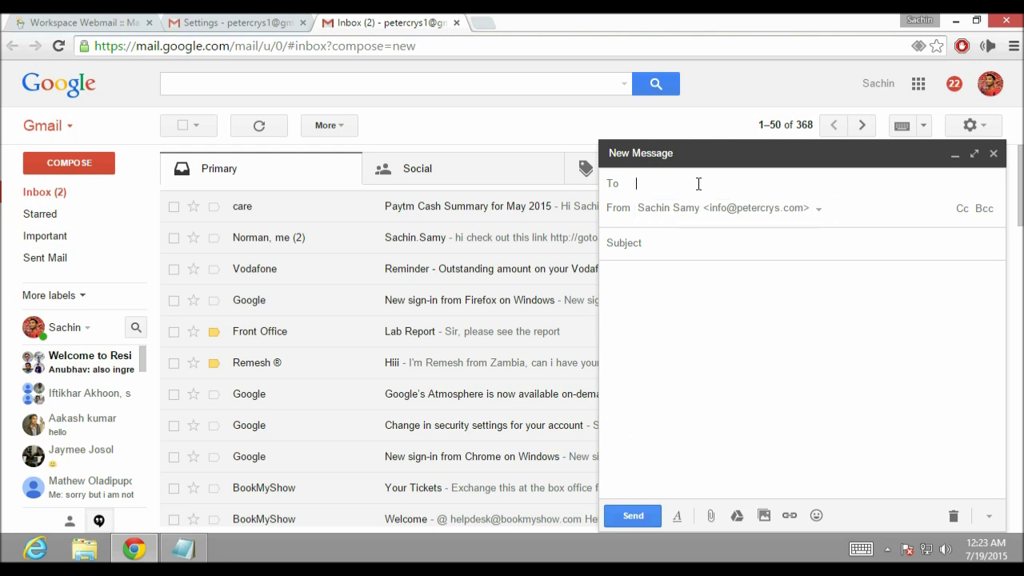
type("pe")
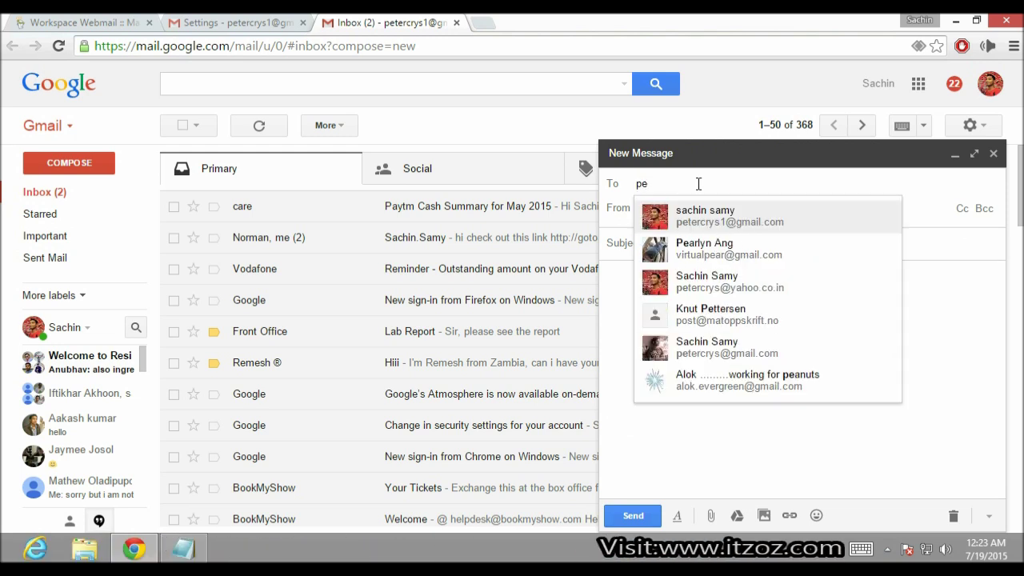
left_click(693, 221)
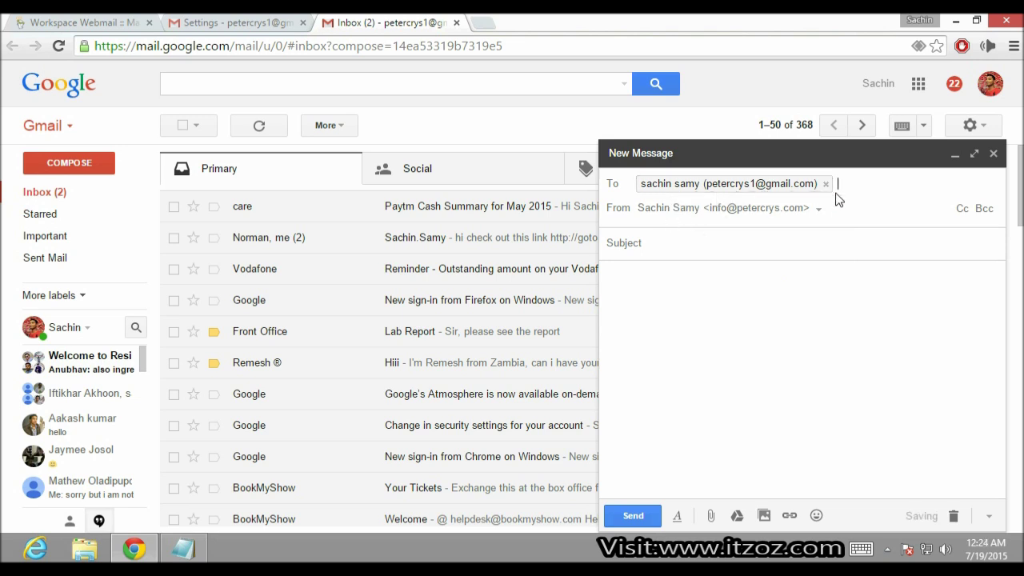
left_click(732, 239)
type("te")
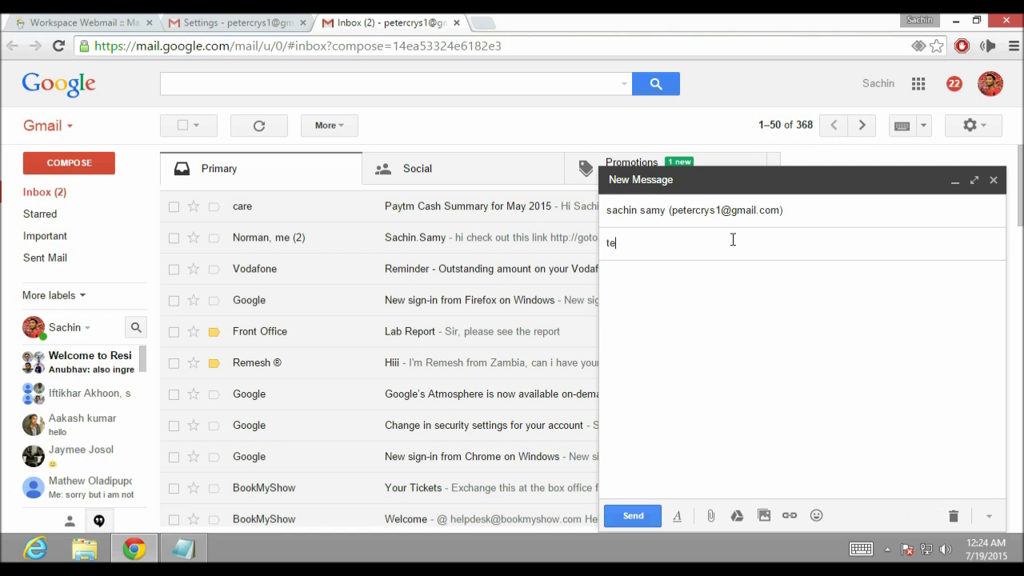
type("st 2222")
key("Tab")
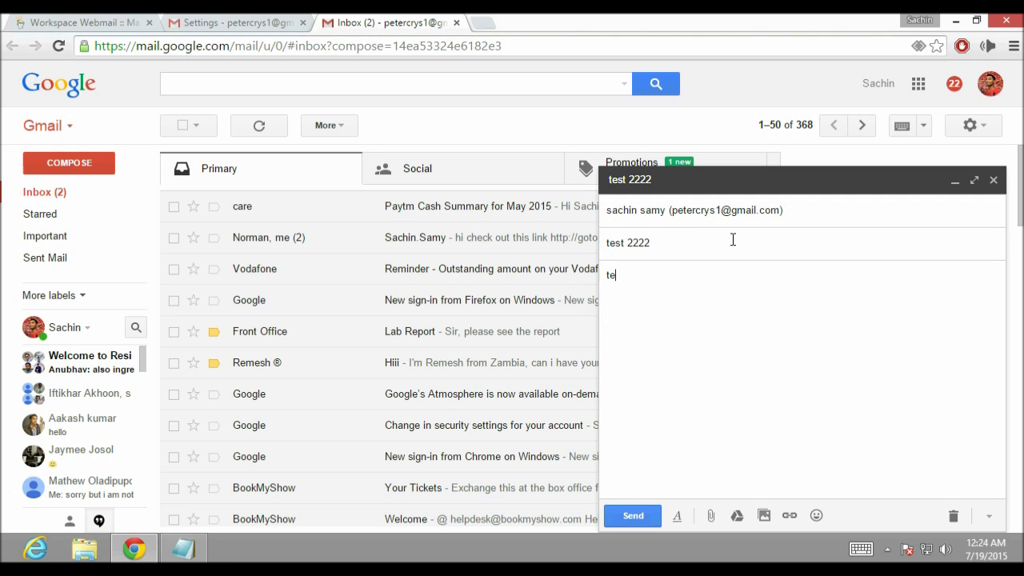
type("test 2222")
left_click(637, 512)
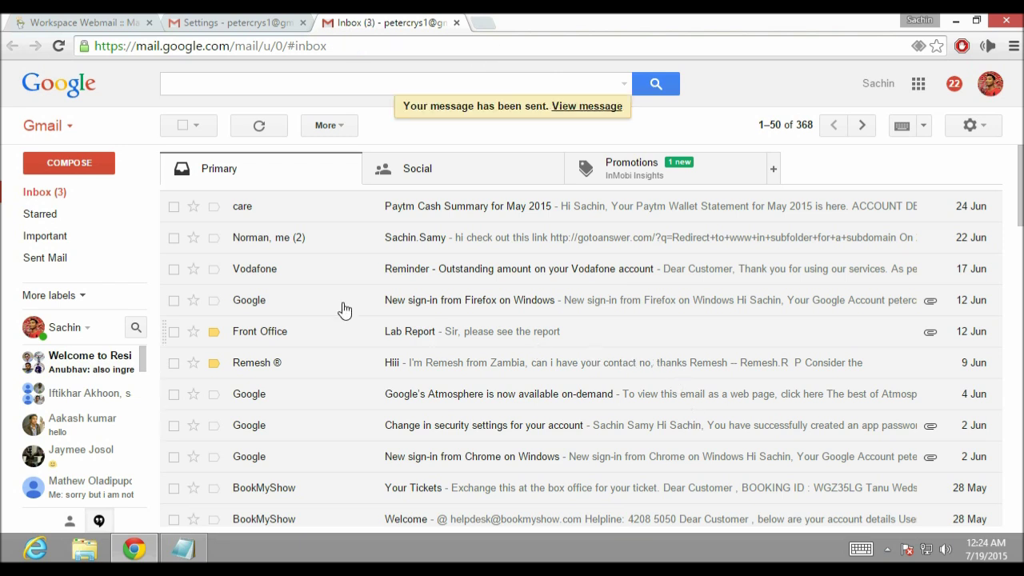
- Open the received "test 2222" message in the inbox and check its sender details
left_click(35, 194)
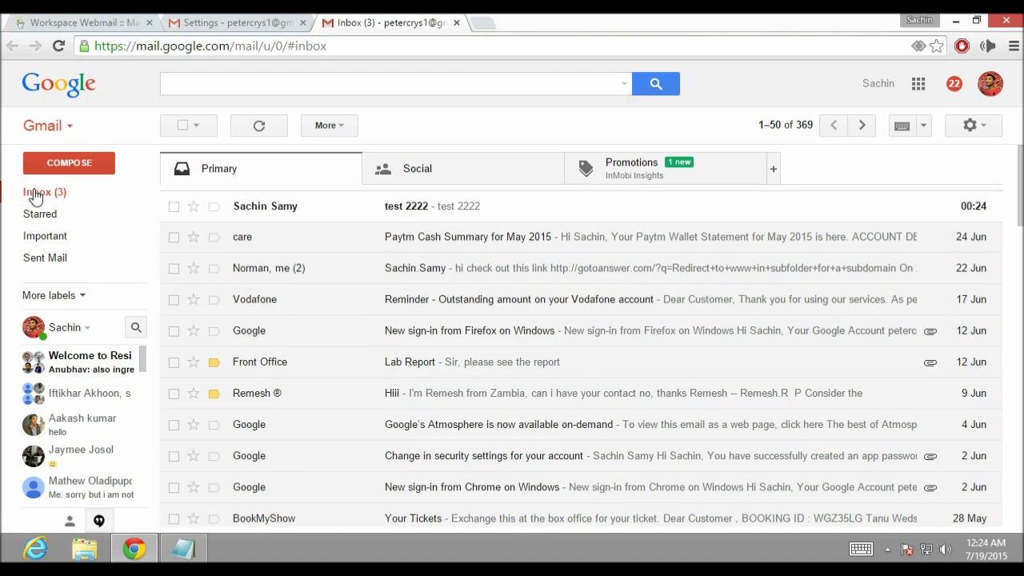
left_click(405, 212)
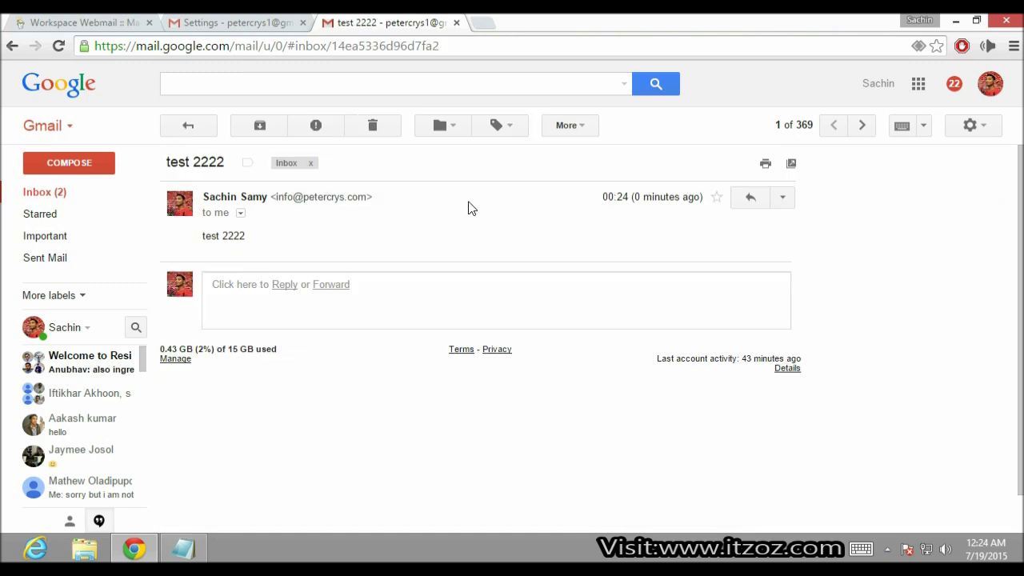
left_click(241, 212)
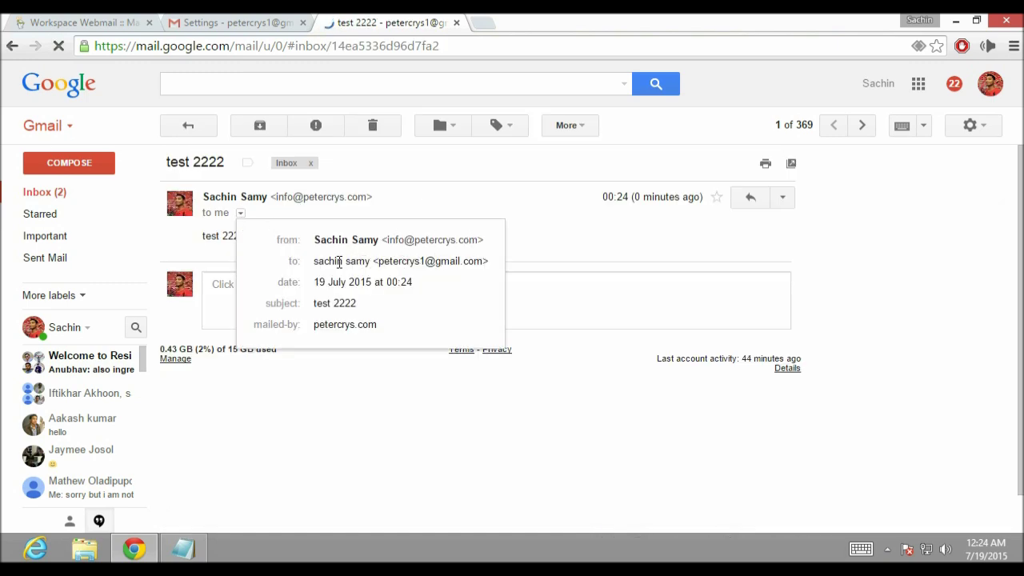
left_click(551, 242)
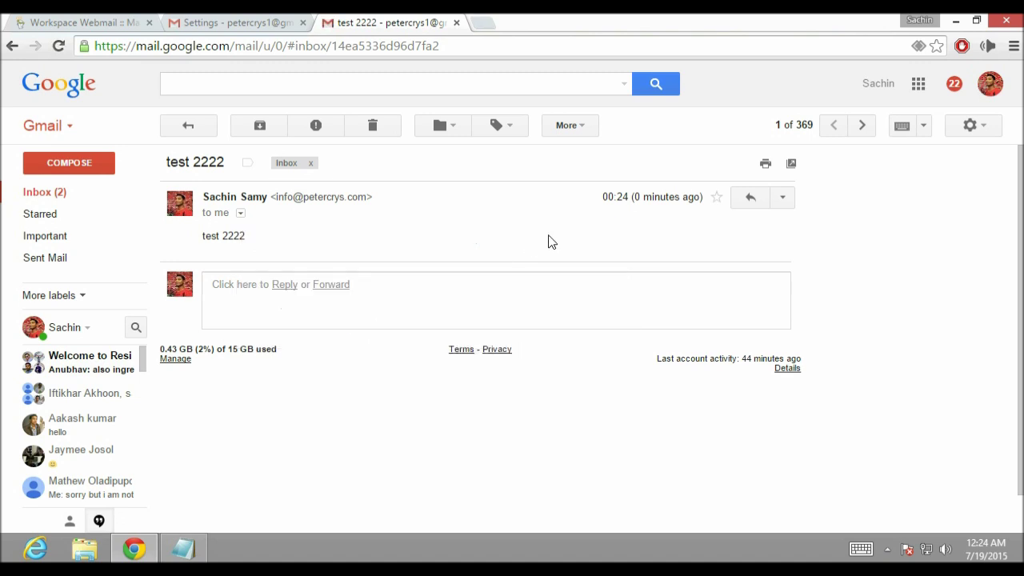
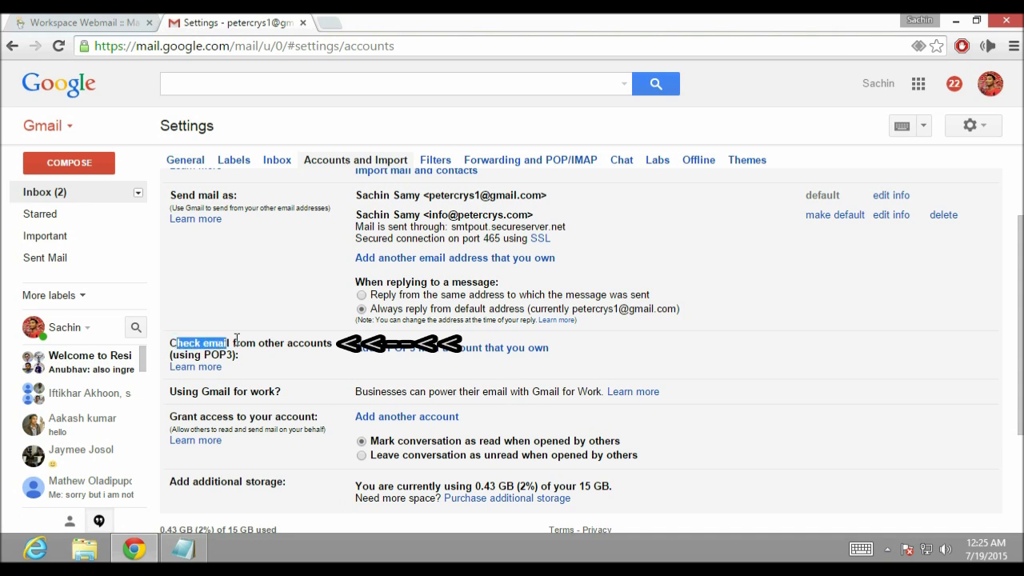
- Start adding a POP3 mail account in Gmail and copy the GoDaddy email address from the Enail-Setting notes in Notepad
left_click(334, 359)
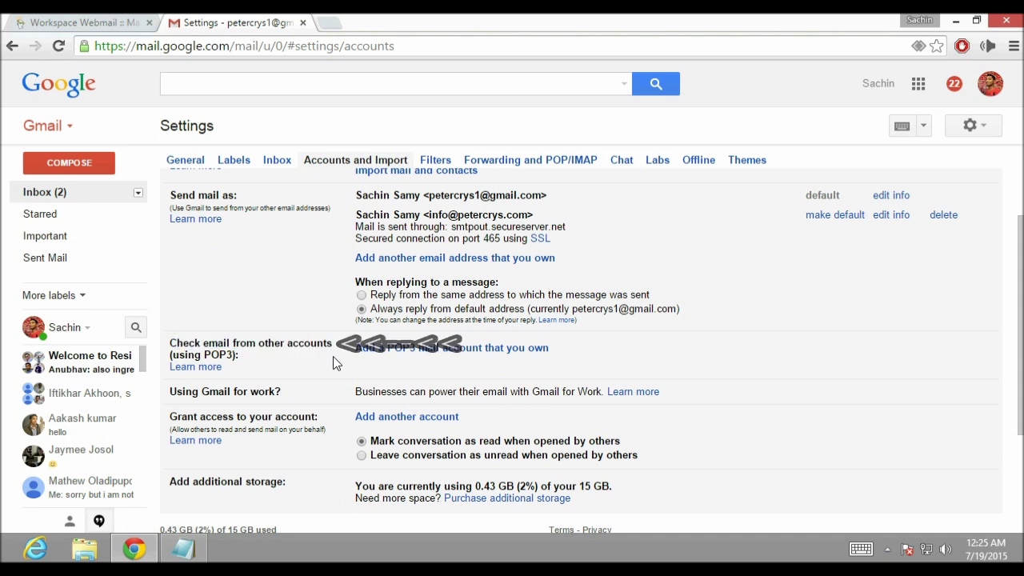
left_click(382, 349)
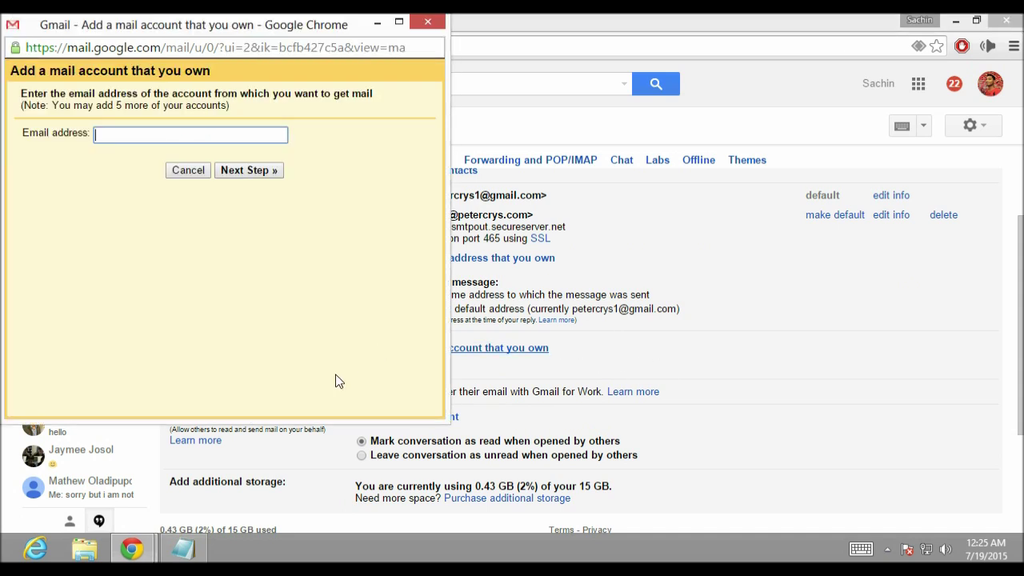
left_click(183, 549)
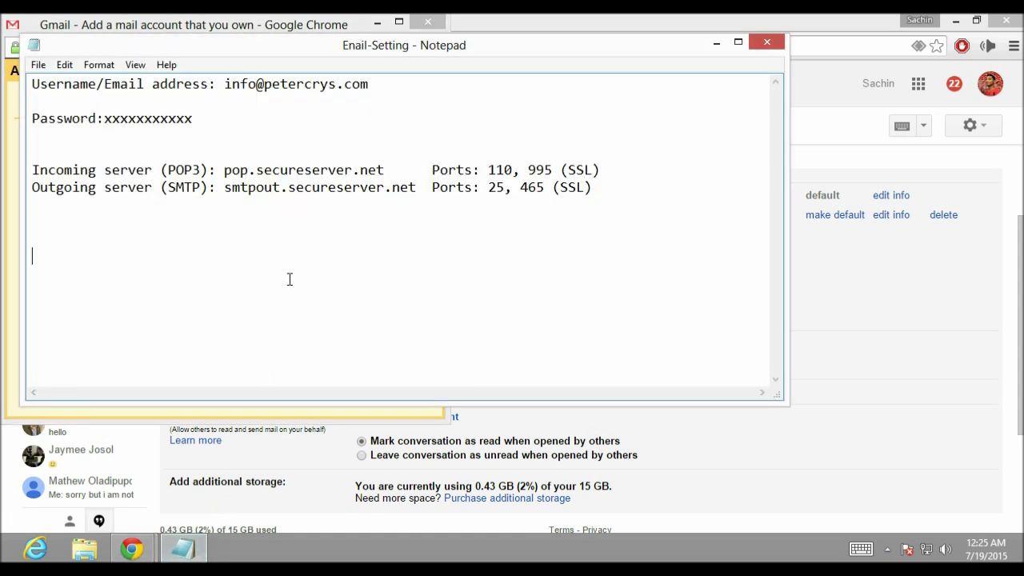
left_click_drag(225, 84, 373, 95)
key("ctrl+c")
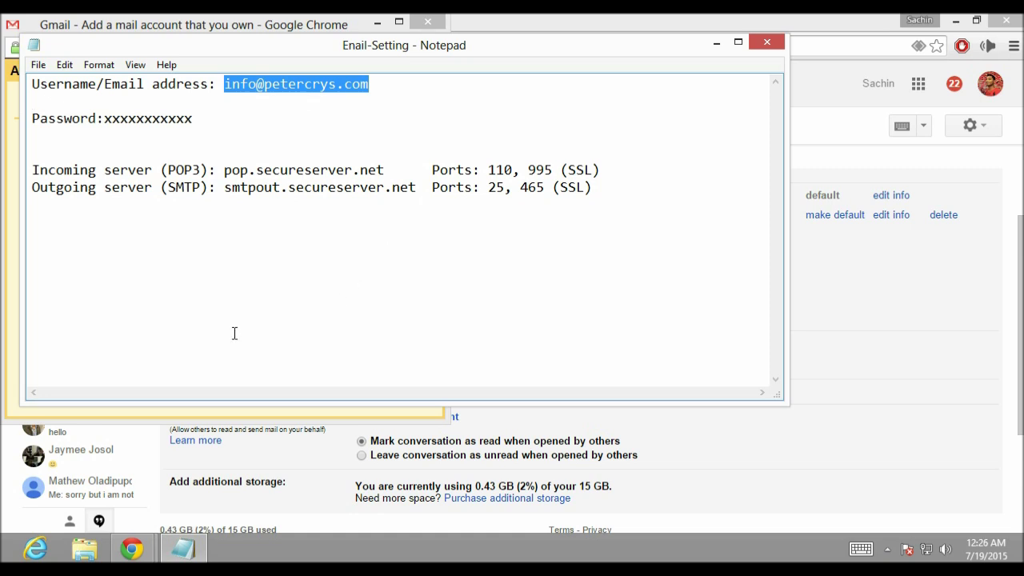
- Return to Gmail's add-account window, paste the GoDaddy email address, and continue to the mail settings
left_click(11, 357)
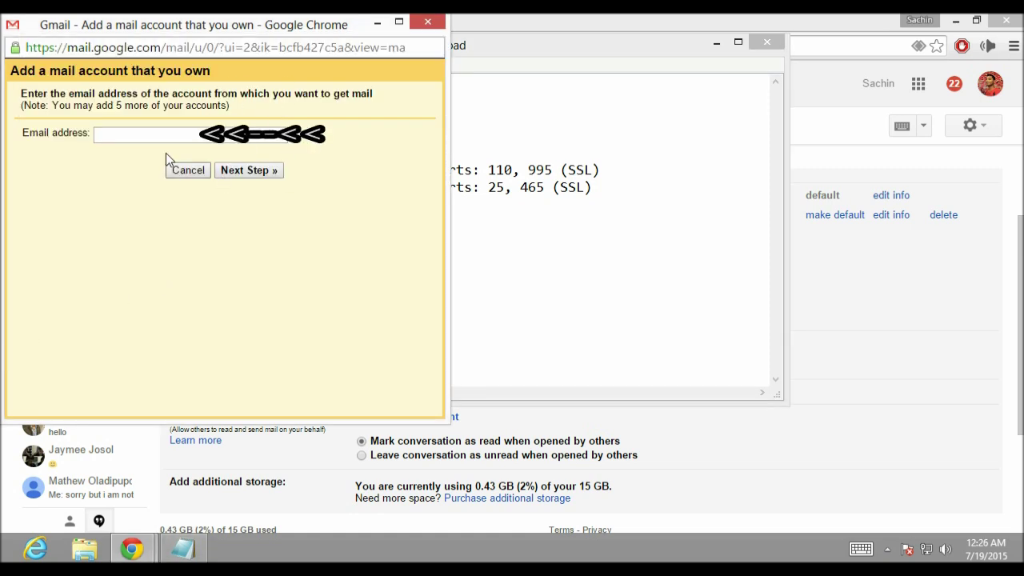
left_click(268, 134)
key("ctrl+v")
left_click(354, 180)
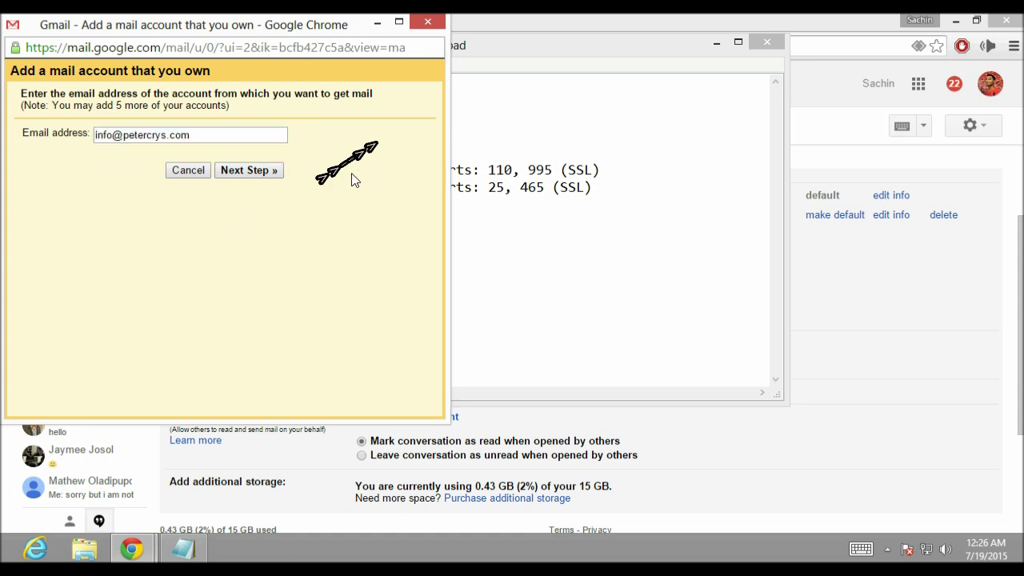
left_click(261, 172)
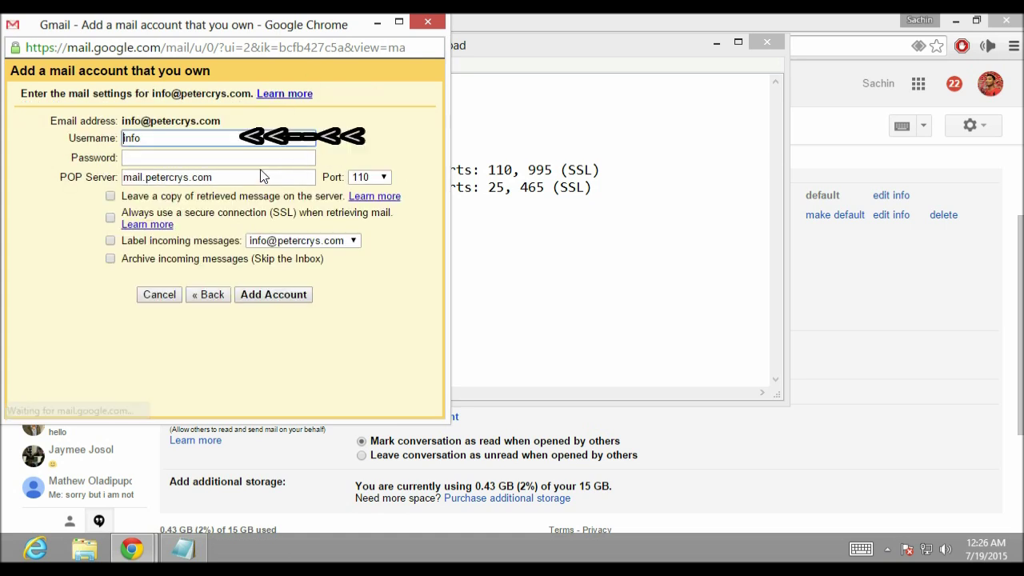
- Replace the username in the mail settings with the full GoDaddy email address
left_click(123, 142)
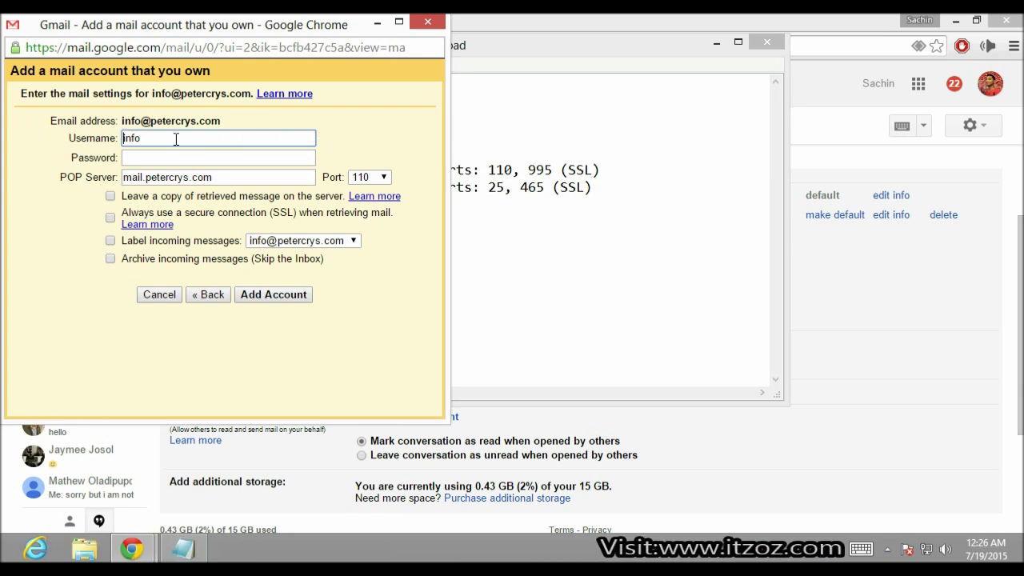
type("info")
left_click_drag(132, 136, 98, 141)
key("ctrl+v")
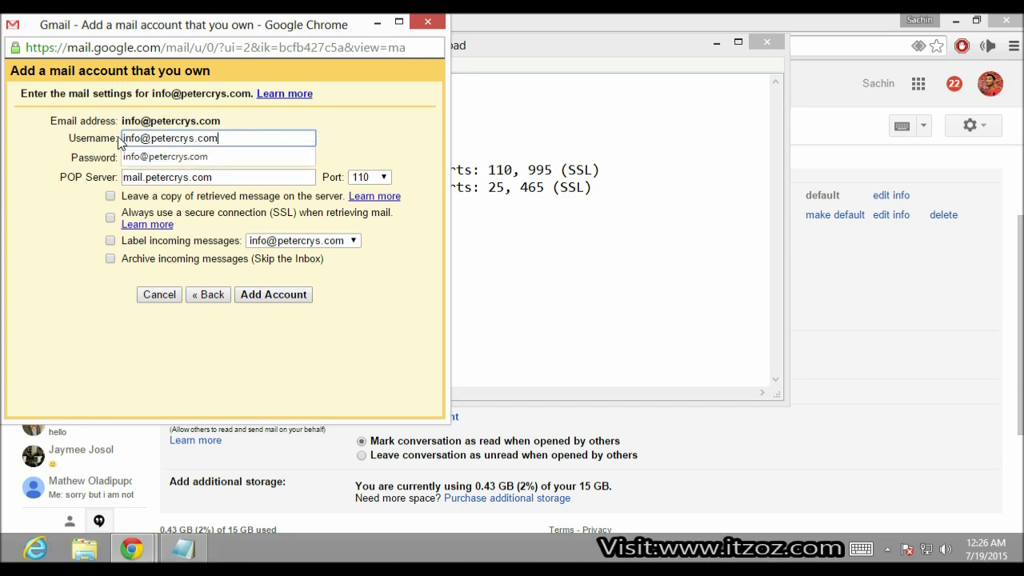
left_click(308, 128)
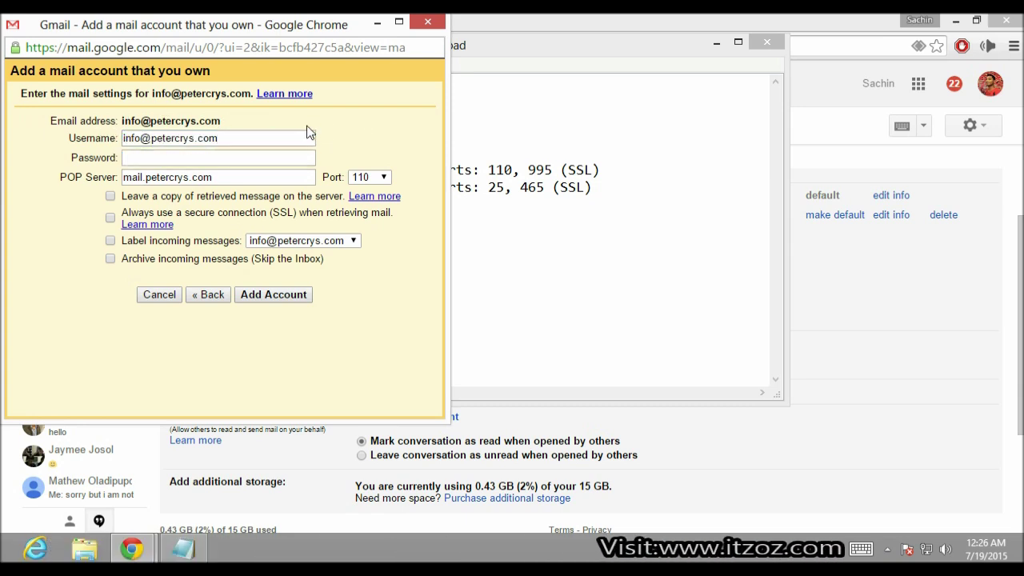
- Enter the email account's password in the mail settings
left_click(167, 160)
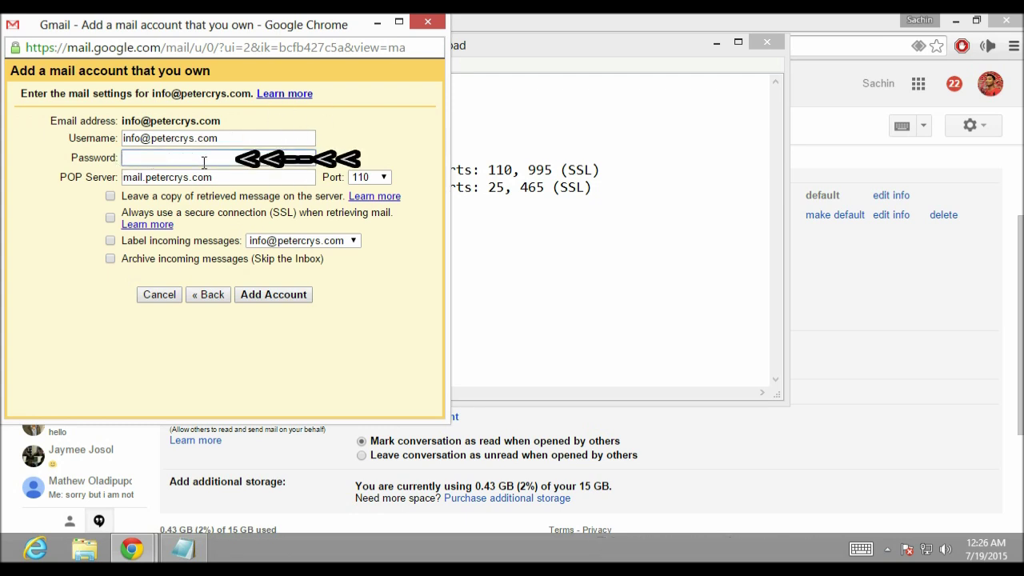
type("*")
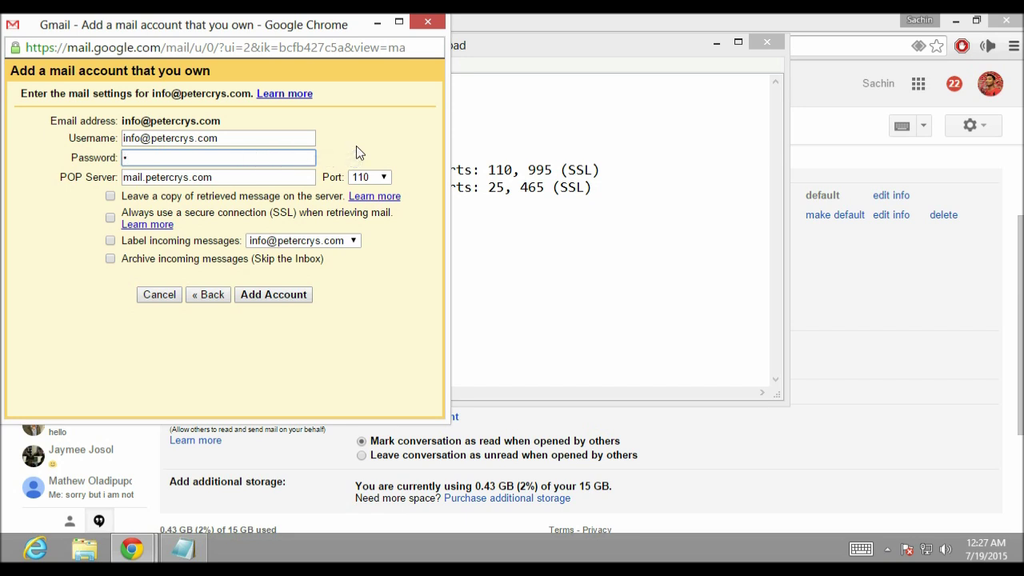
key("ctrl+v")
- Copy the incoming server name from the Notepad notes and set the POP server to pop.secureserver.net
left_click(306, 175)
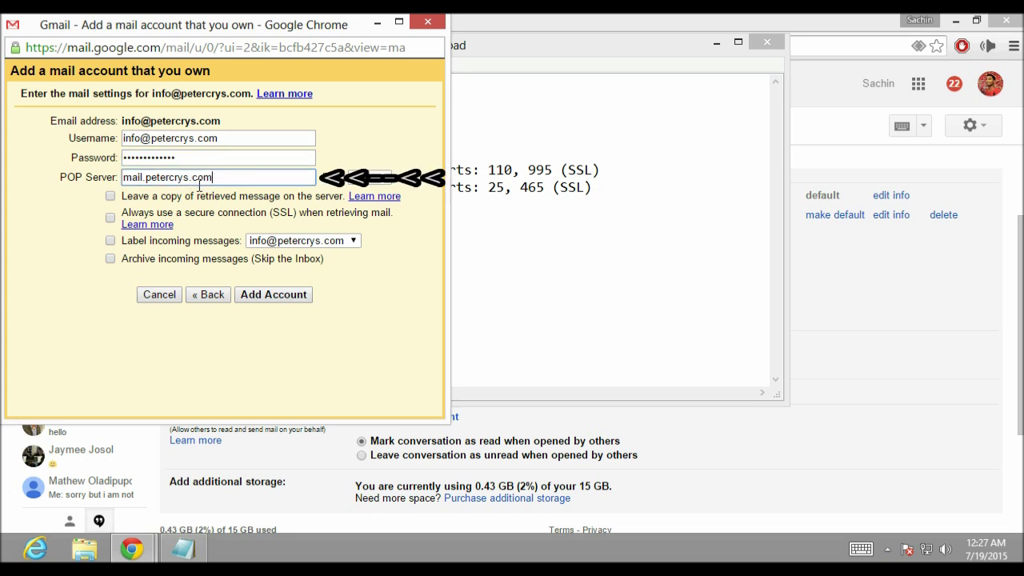
left_click_drag(58, 183, 77, 183)
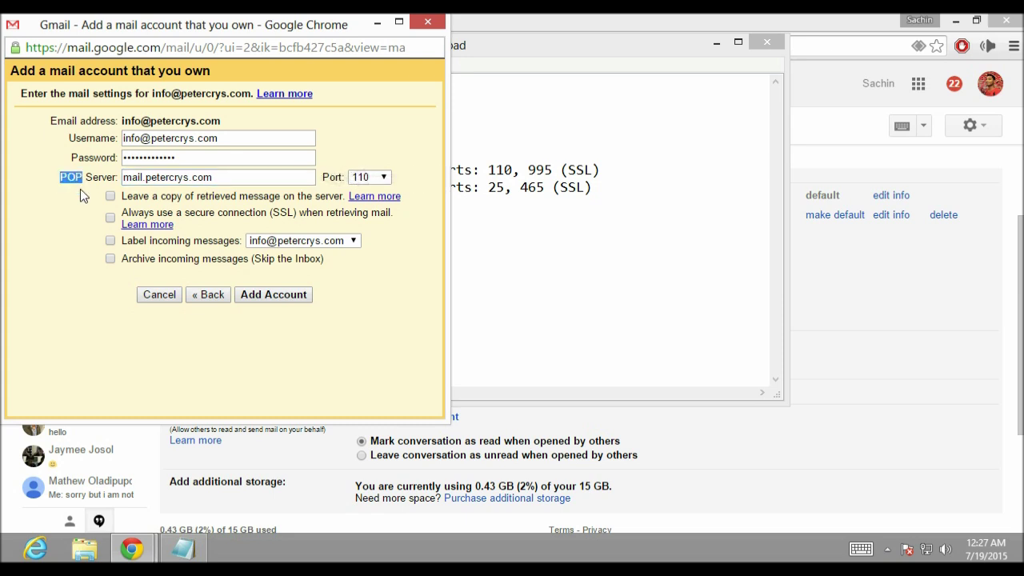
left_click(522, 140)
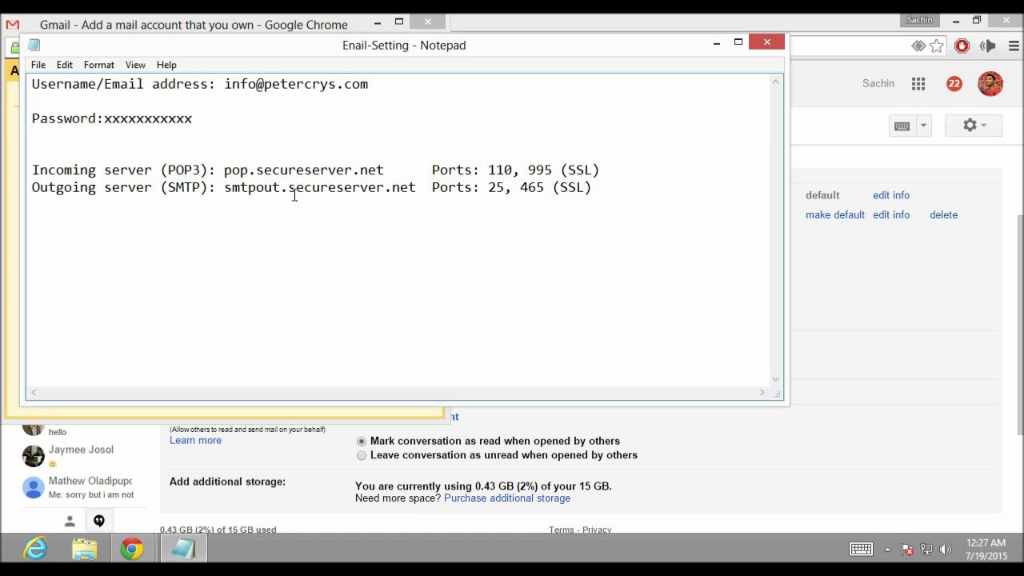
left_click_drag(162, 171, 385, 173)
key("ctrl+c")
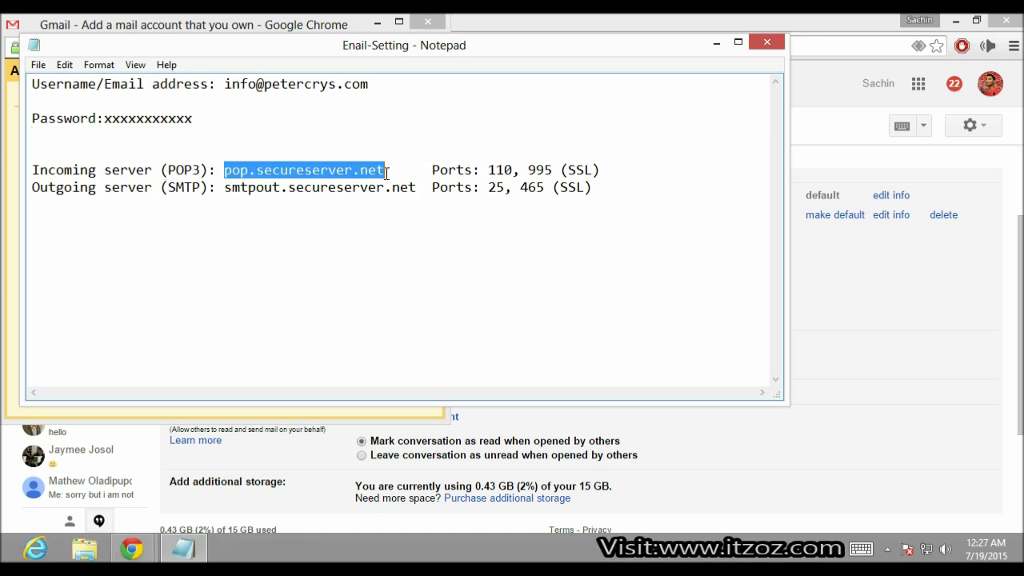
left_click(16, 171)
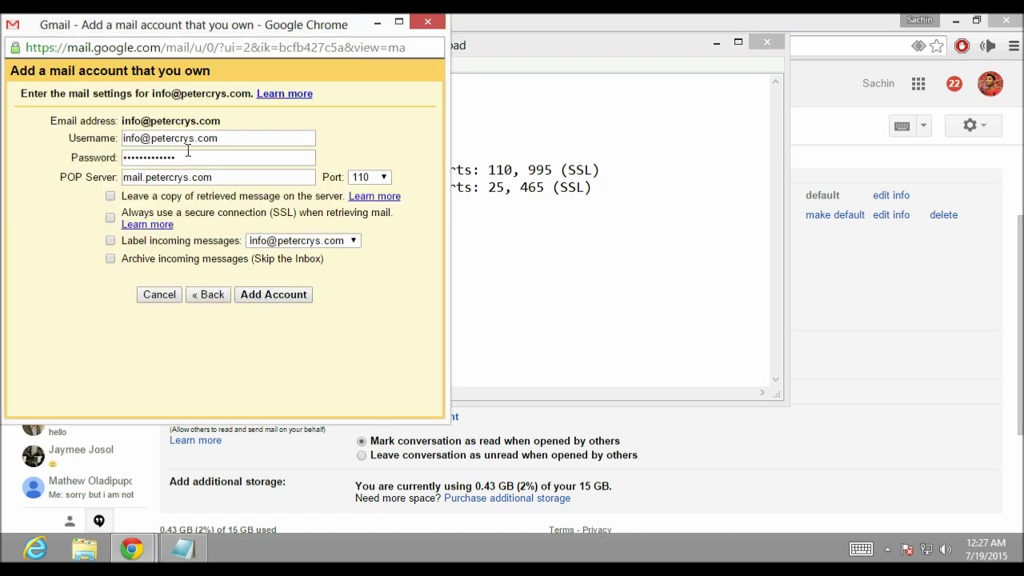
left_click_drag(223, 177, 119, 177)
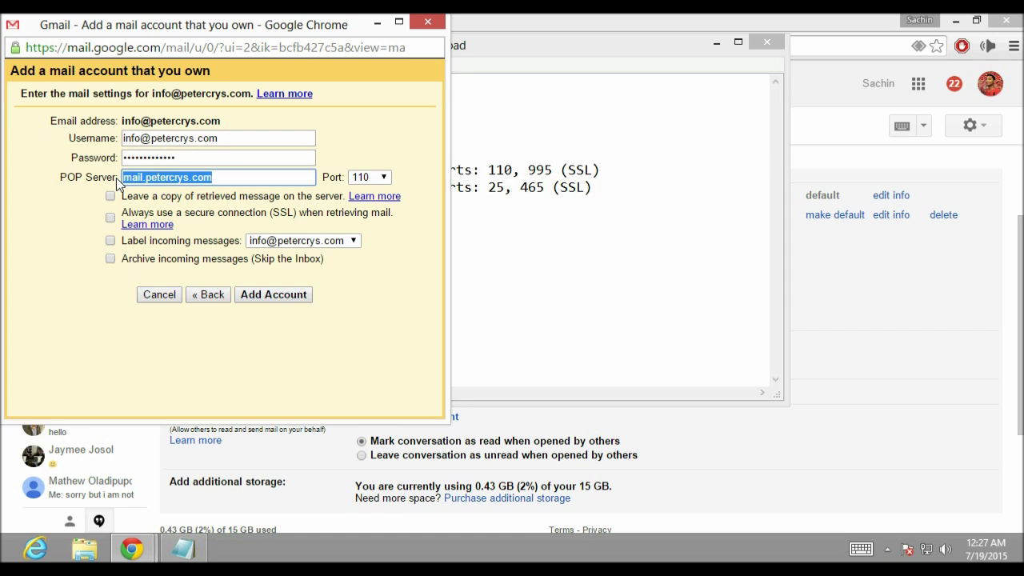
key("ctrl+v")
left_click(79, 184)
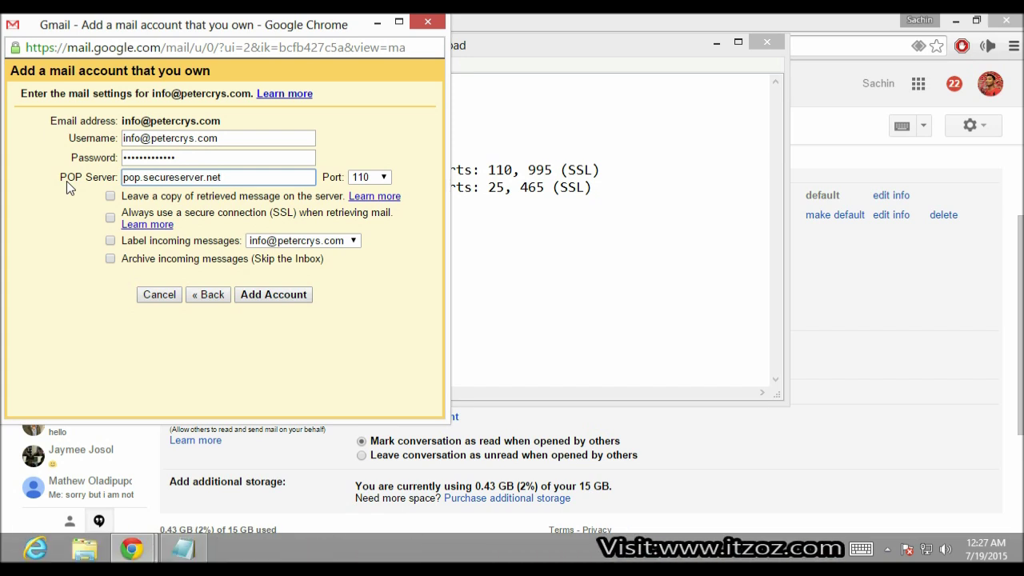
- Check the incoming POP3 server's port numbers and SSL note in the Notepad settings file
left_click(535, 208)
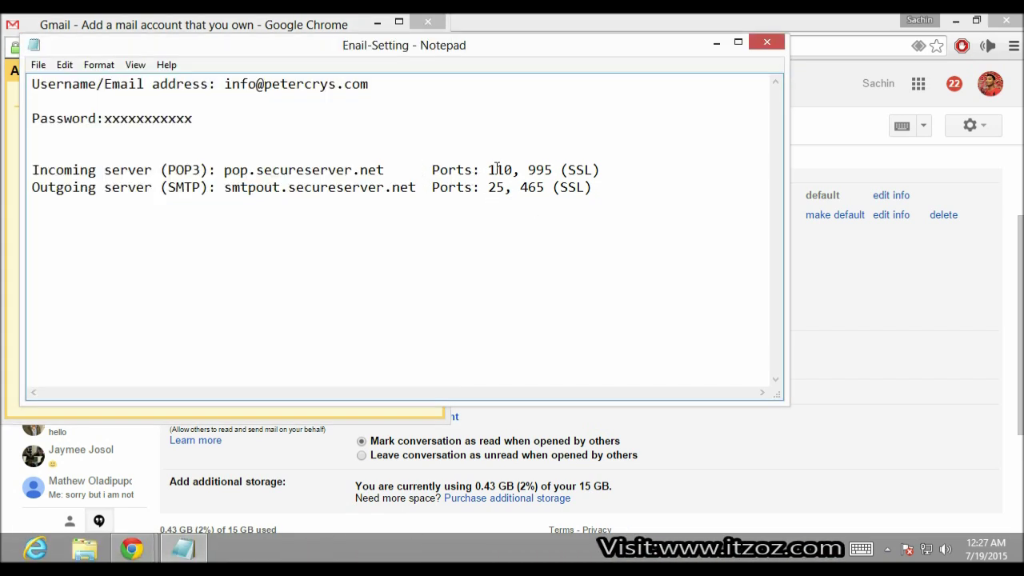
left_click_drag(488, 169, 595, 170)
left_click(632, 175)
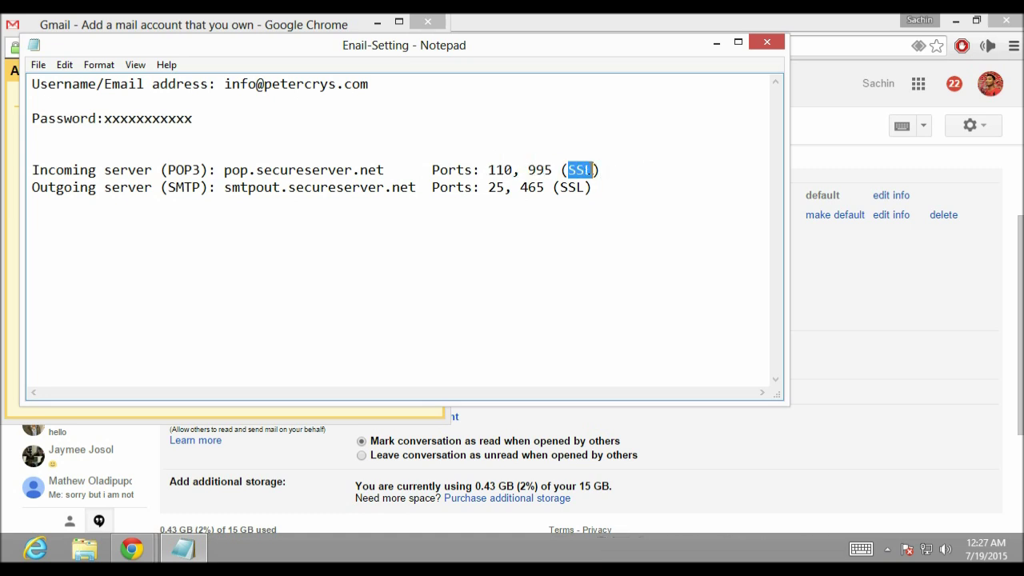
left_click(637, 186)
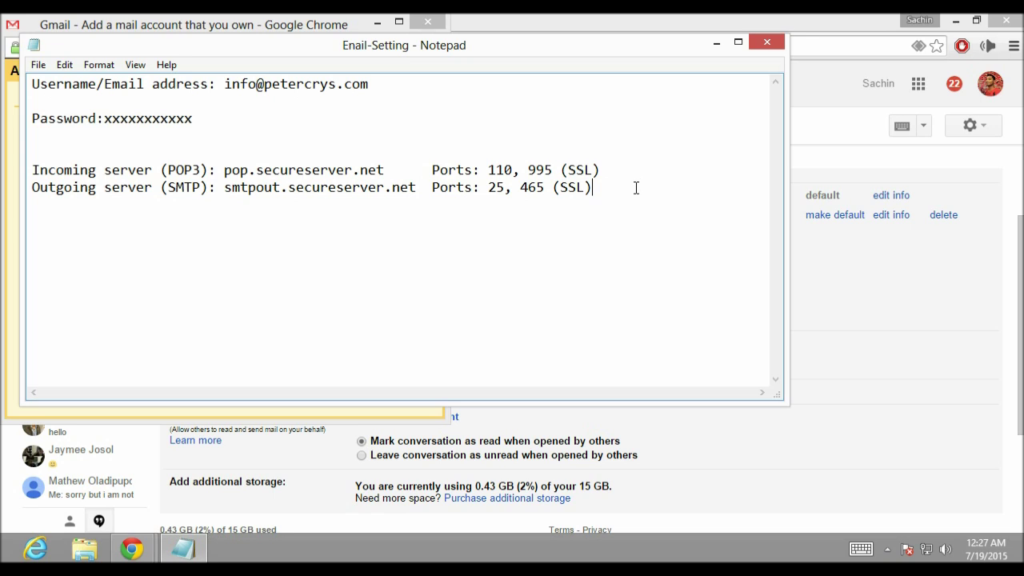
- Return to the Gmail mail settings form and set the POP server's port to 995
left_click(8, 216)
left_click_drag(517, 174, 389, 177)
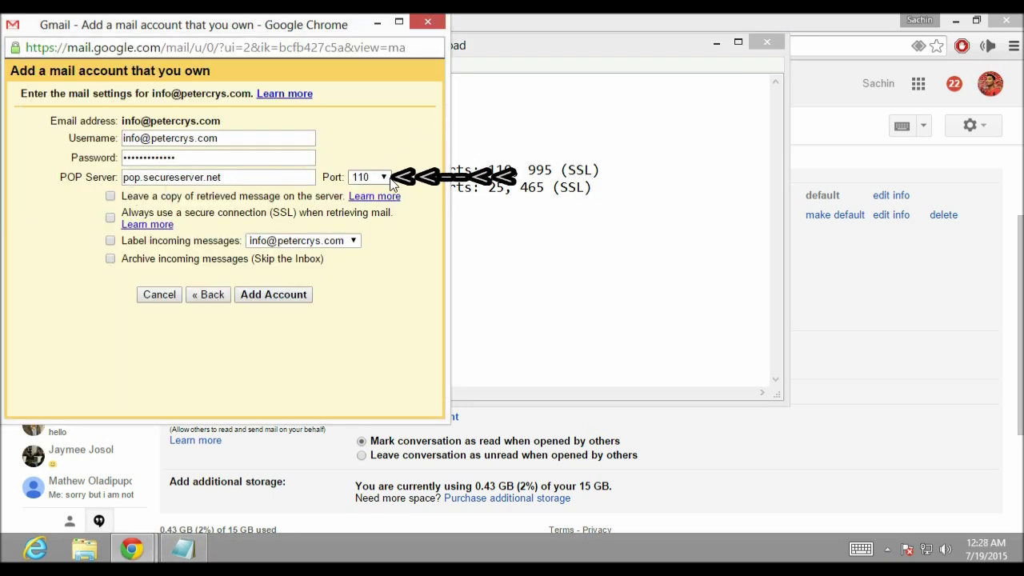
left_click(384, 178)
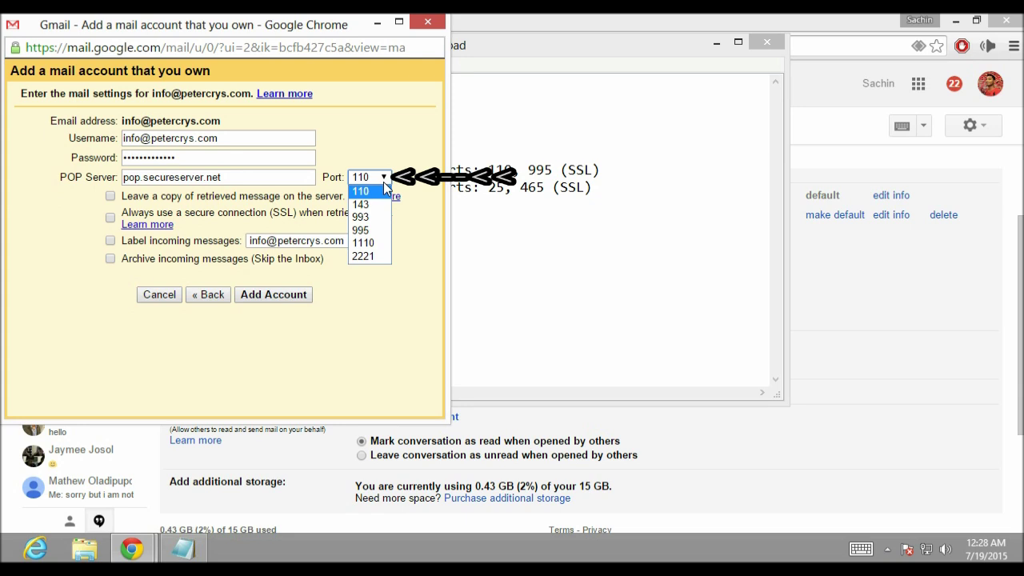
left_click(361, 230)
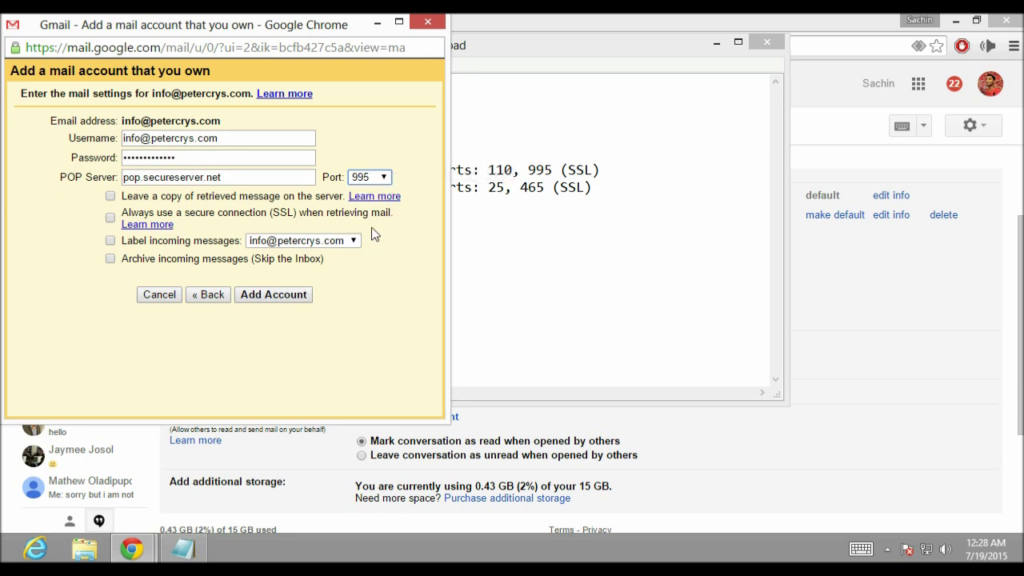
- Enable always using a secure connection (SSL) when retrieving mail and add the POP3 account
left_click(96, 208)
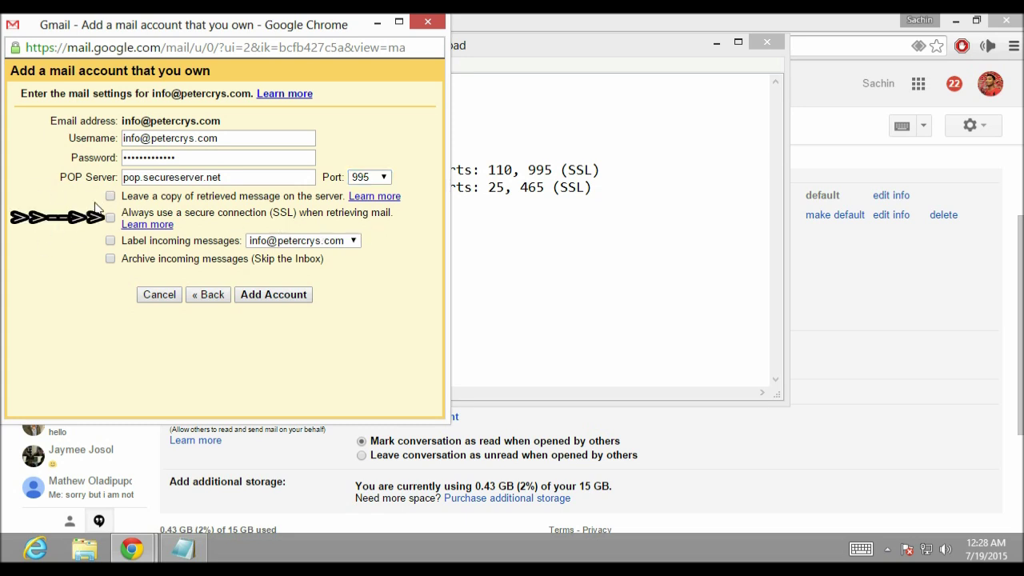
left_click(110, 217)
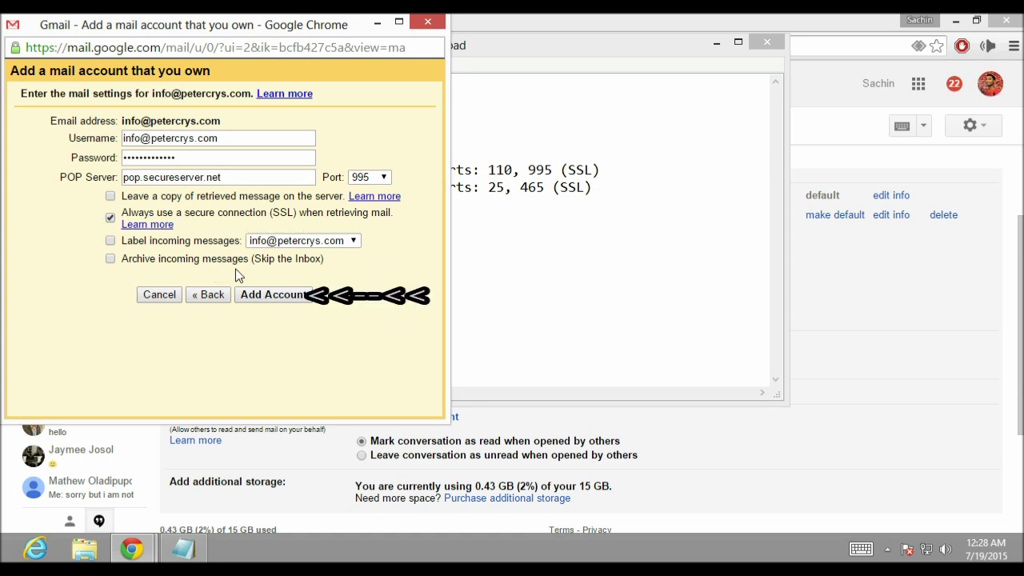
left_click(275, 296)
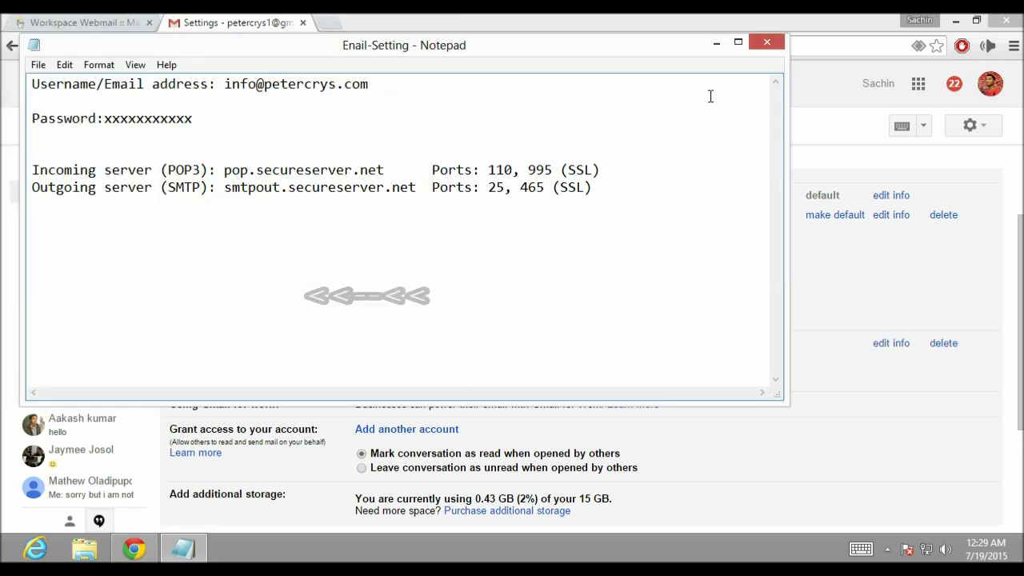
- Minimize the Notepad notes and start a new message from the Gmail inbox
left_click(717, 43)
scroll(659, 244, "down", 2)
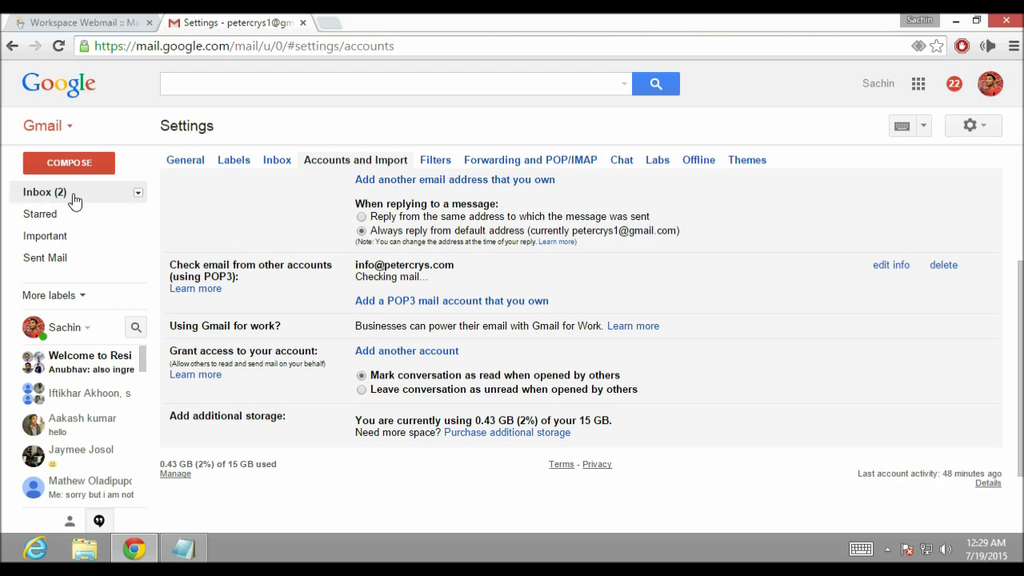
left_click(42, 196)
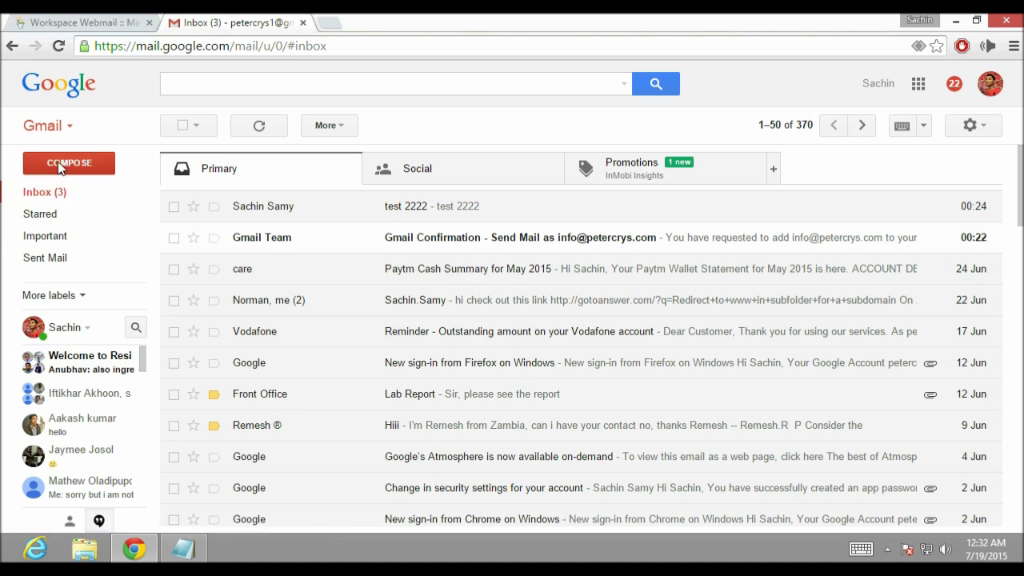
left_click(59, 164)
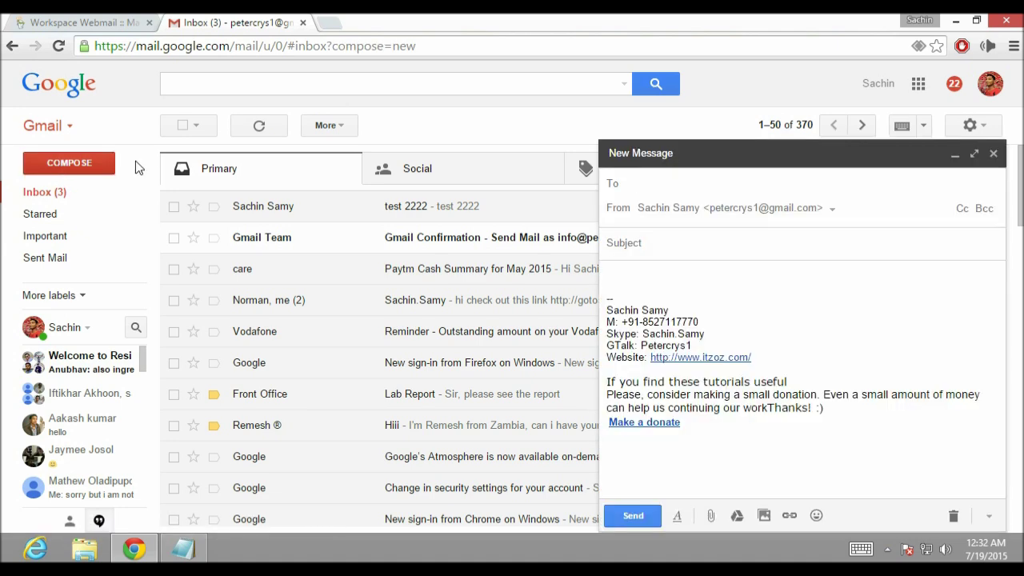
- Switch the new message's sender to the GoDaddy address and back to the Gmail address
left_click(835, 211)
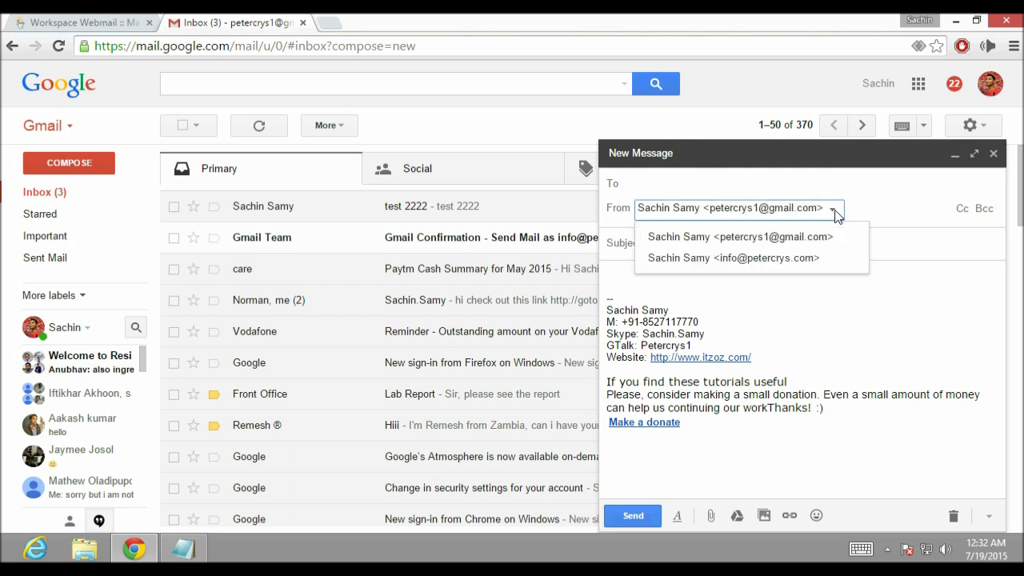
left_click(816, 258)
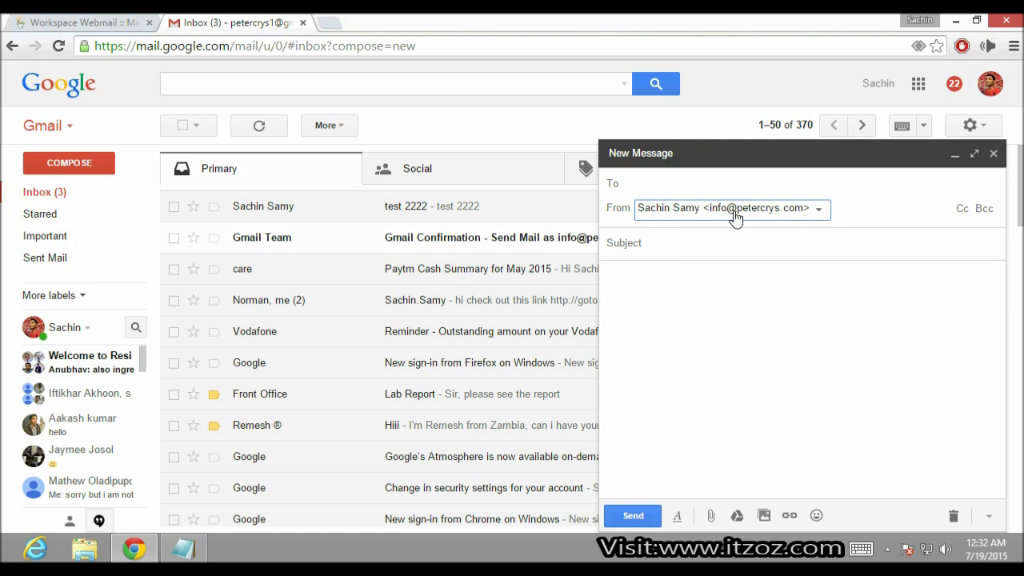
left_click(737, 218)
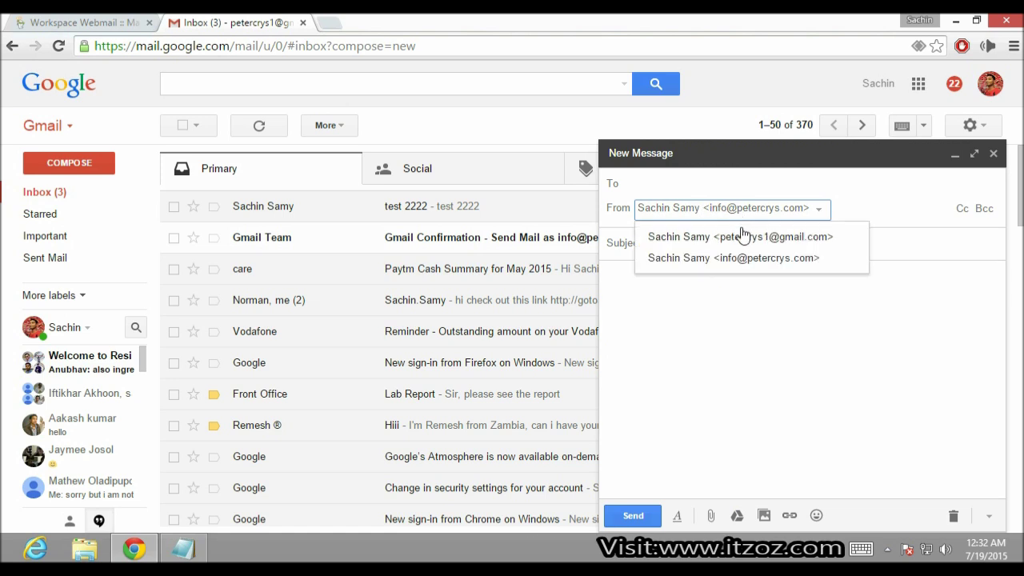
left_click(743, 240)
- Address the message to the GoDaddy email account, enter test 3333 as subject and body, and send it
left_click(715, 195)
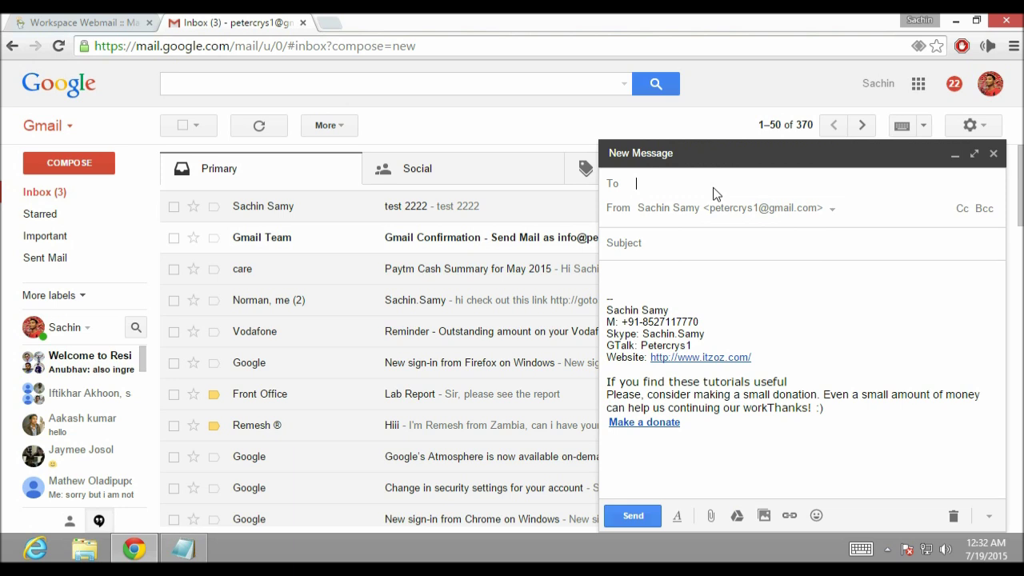
key("ctrl+v")
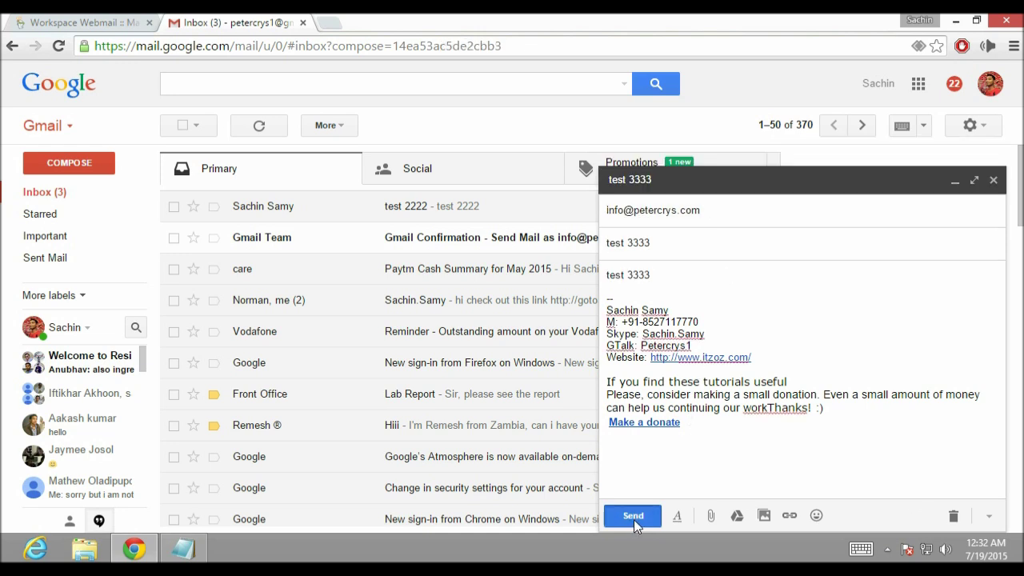
left_click(633, 516)
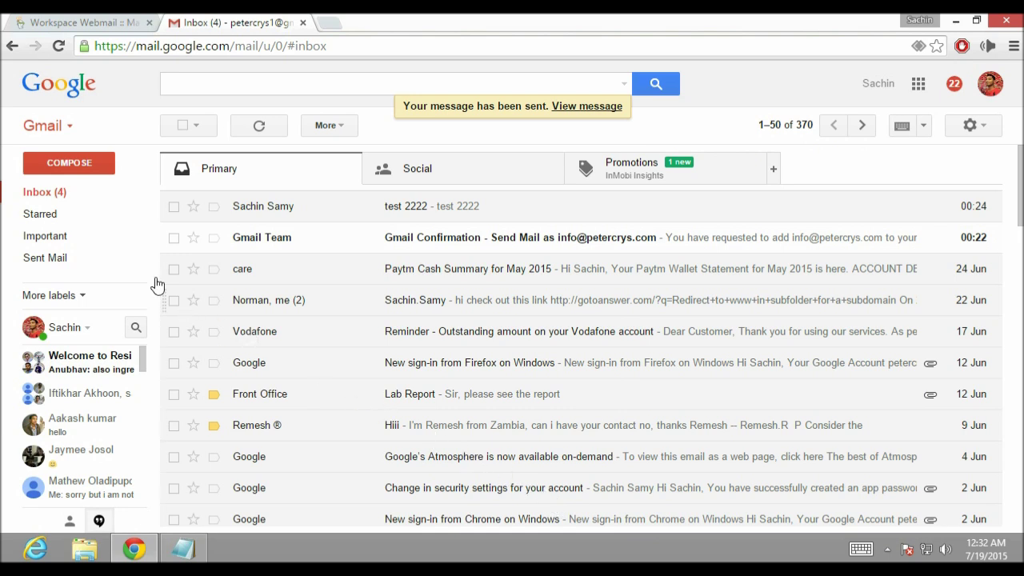
- Open the test 3333 message from the inbox and check its sender and recipient details
left_click(60, 194)
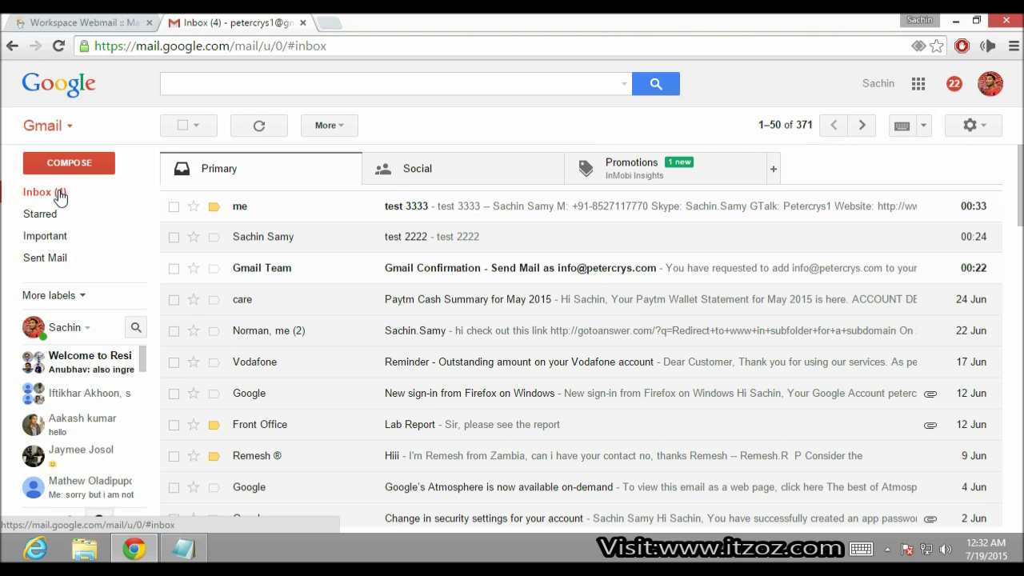
left_click(435, 208)
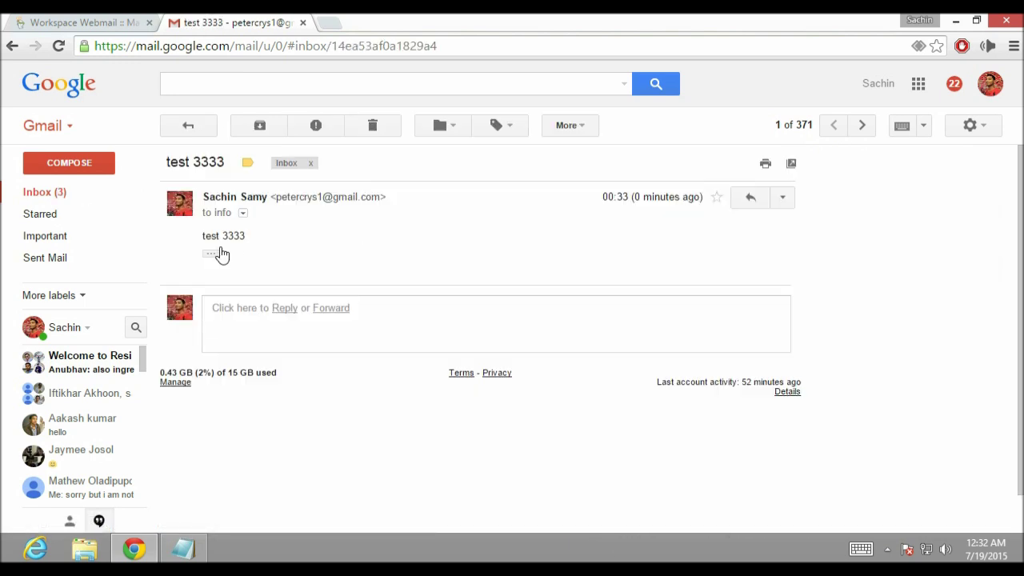
left_click(244, 214)
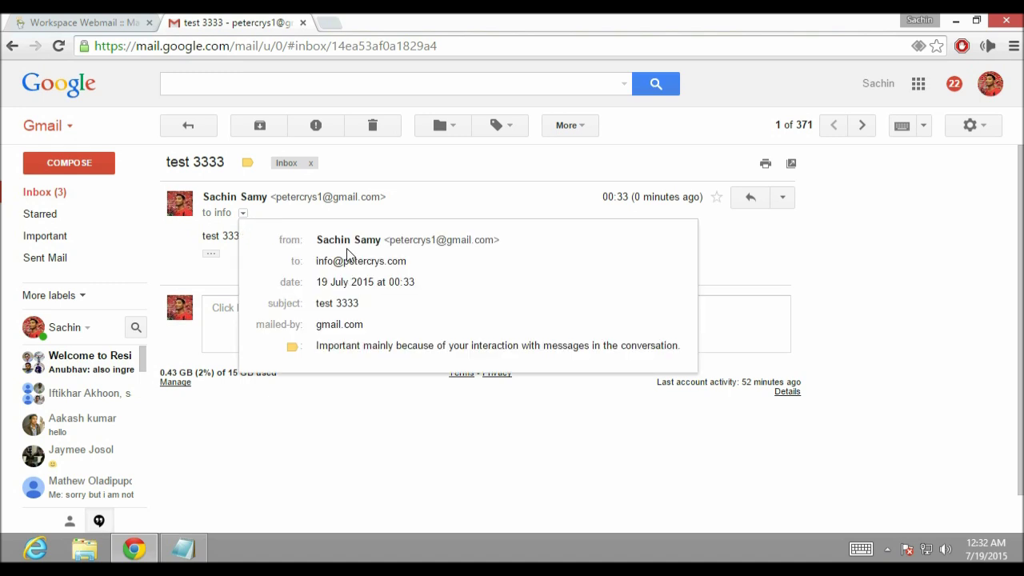
left_click_drag(319, 265, 446, 241)
left_click(395, 274)
left_click(451, 274)
left_click(150, 251)
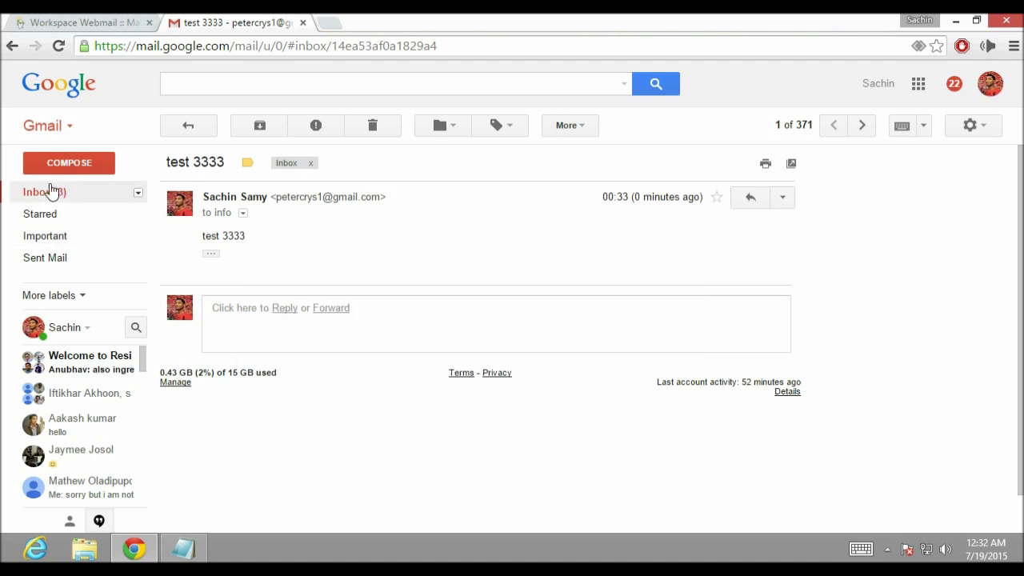
- Return to the Gmail inbox, check the inbox in GoDaddy Workspace Webmail, and minimize the browser
left_click(50, 192)
left_click(80, 23)
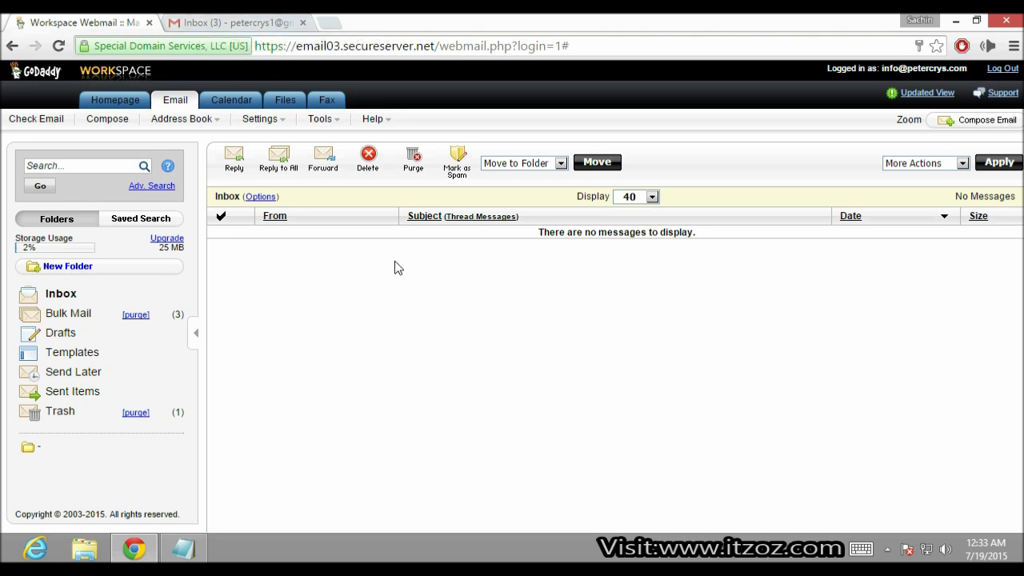
left_click(956, 20)
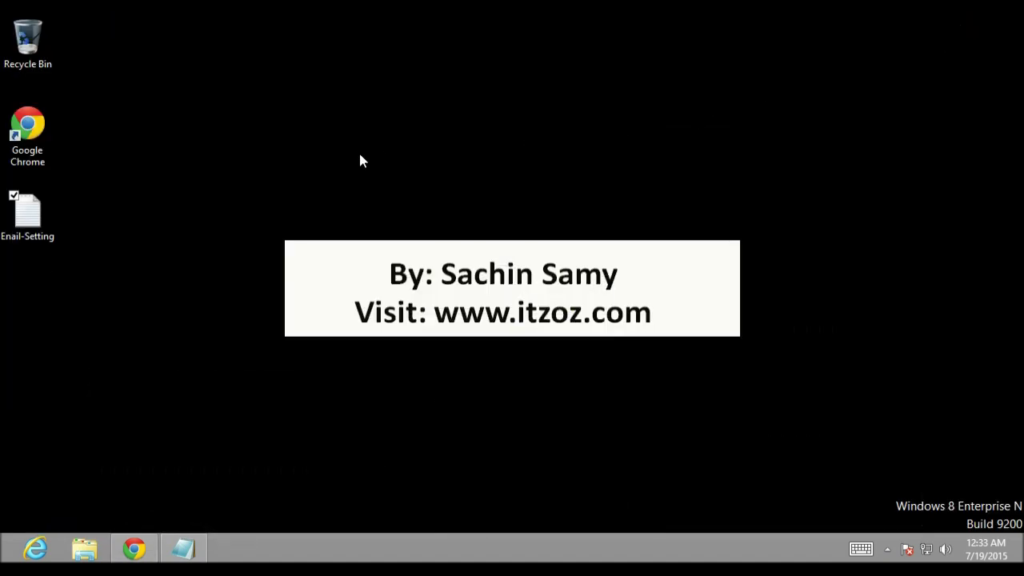